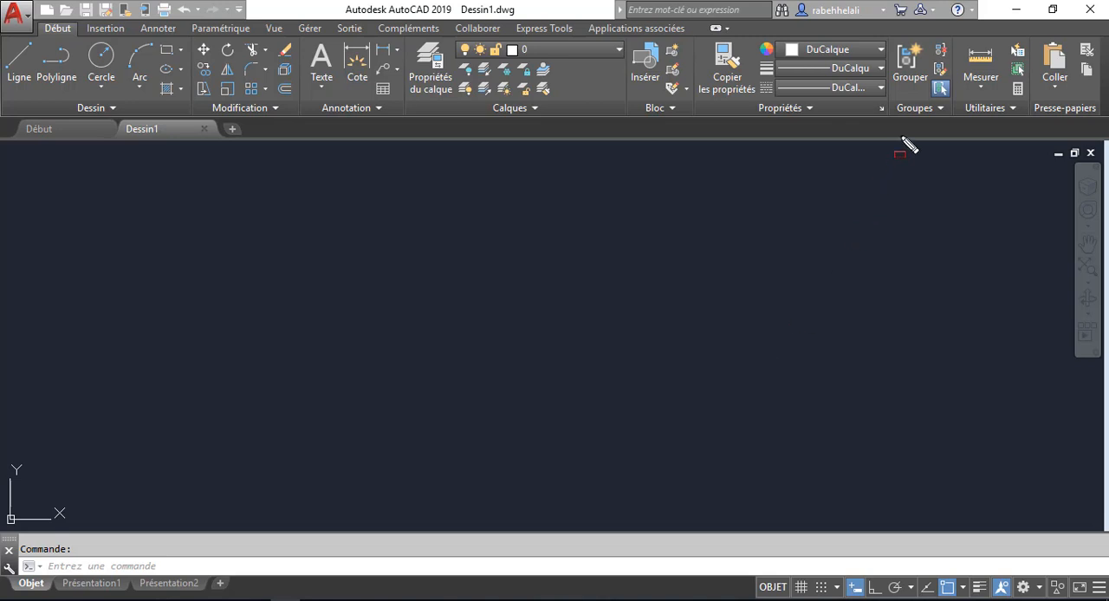
pyautogui.moveTo(889, 114); pyautogui.dragTo(958, 38)
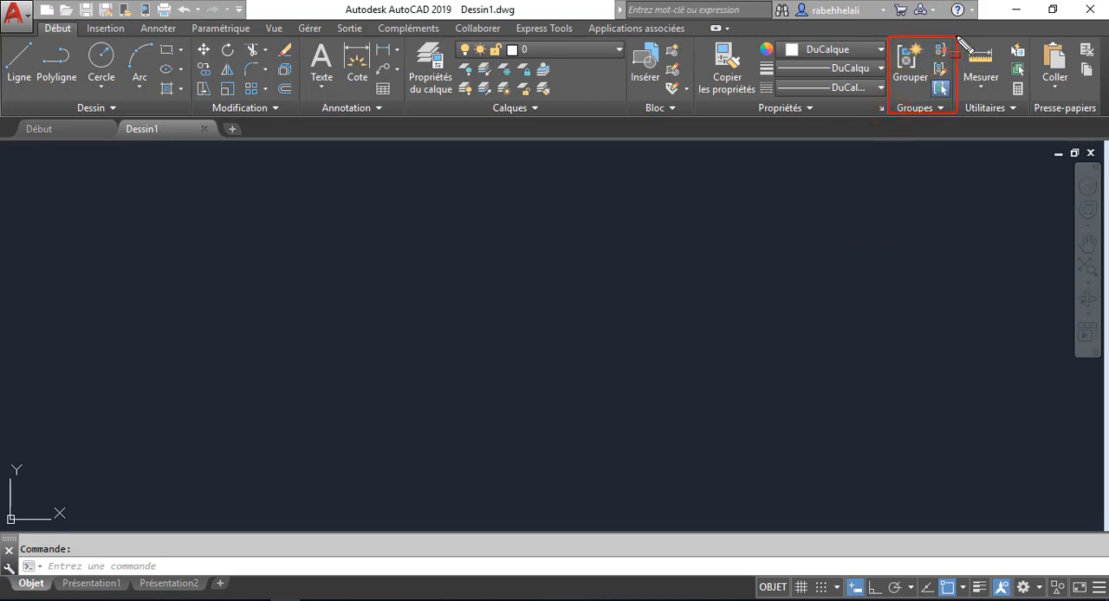
pyautogui.moveTo(933, 118); pyautogui.dragTo(950, 127)
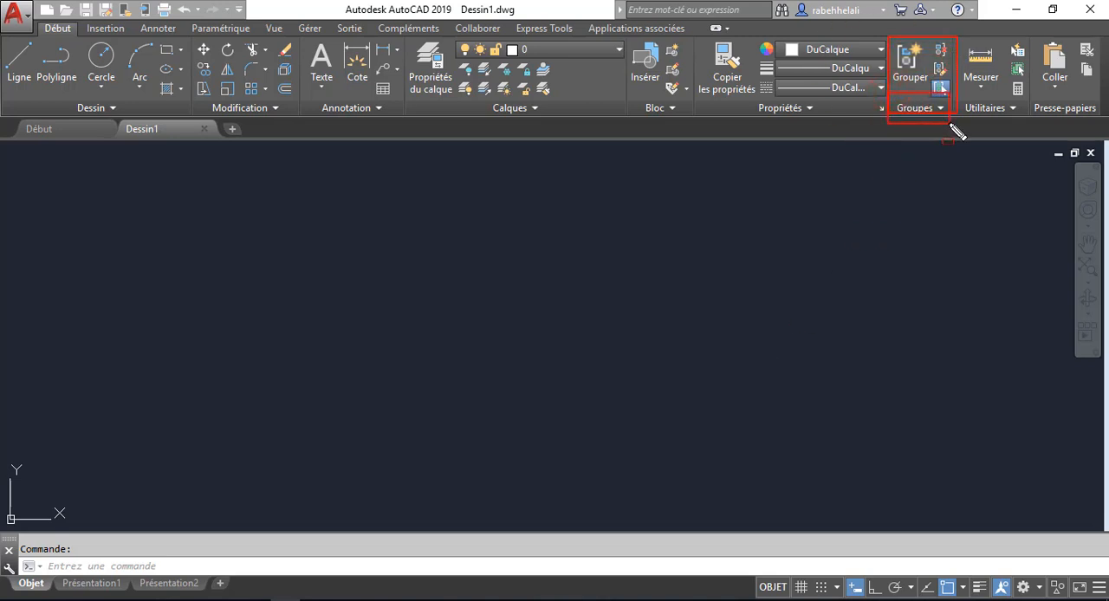
pyautogui.press('Escape')
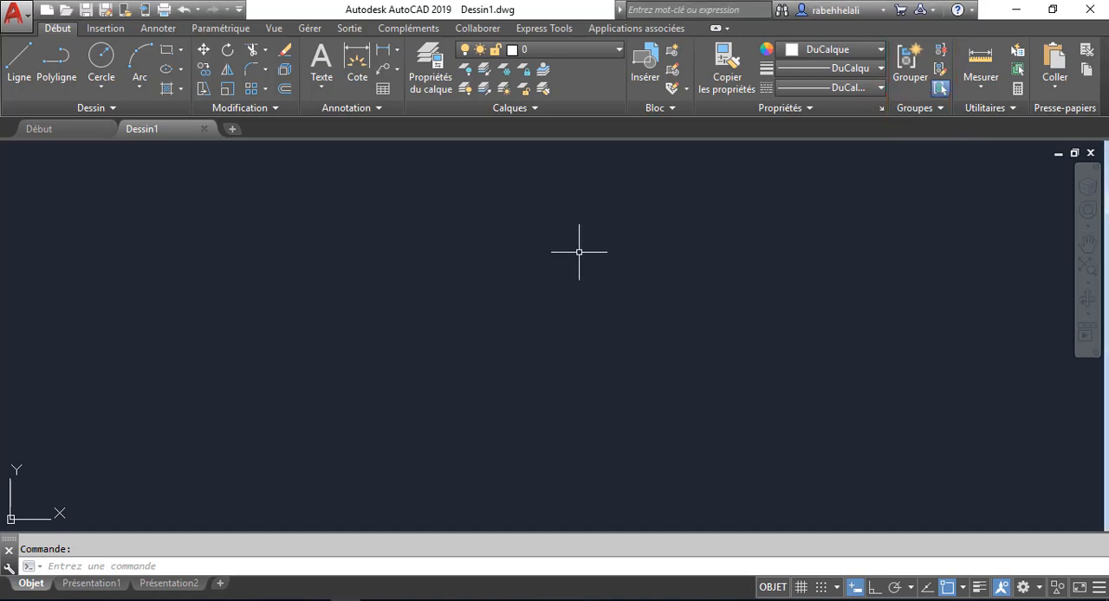
# - Draw a square with the Rectangle tool in the left half of the empty drawing
pyautogui.click(164, 50)
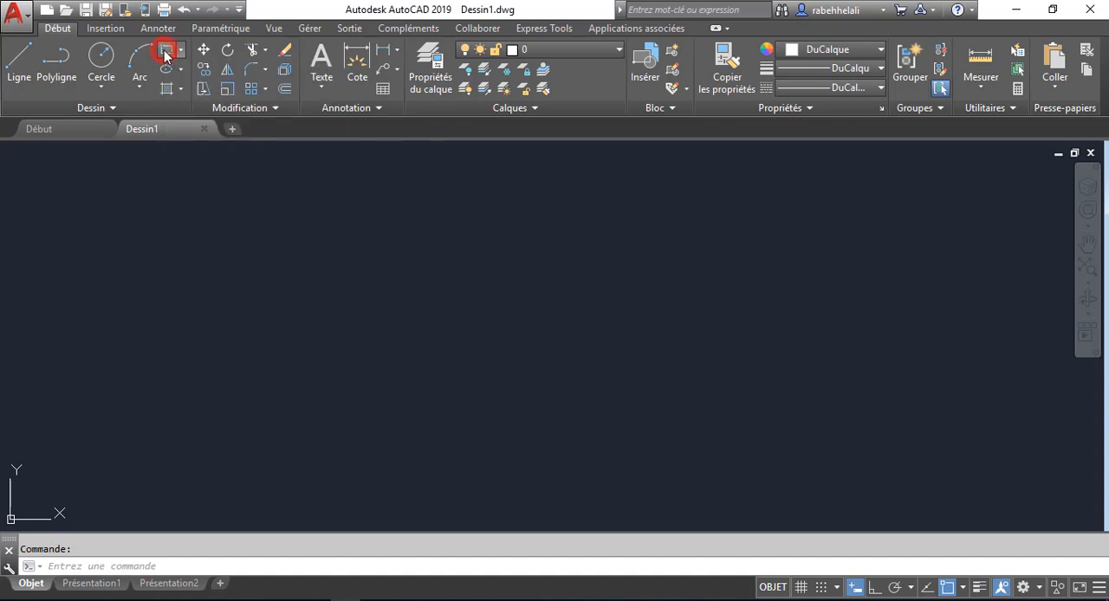
pyautogui.click(211, 241)
pyautogui.click(311, 340)
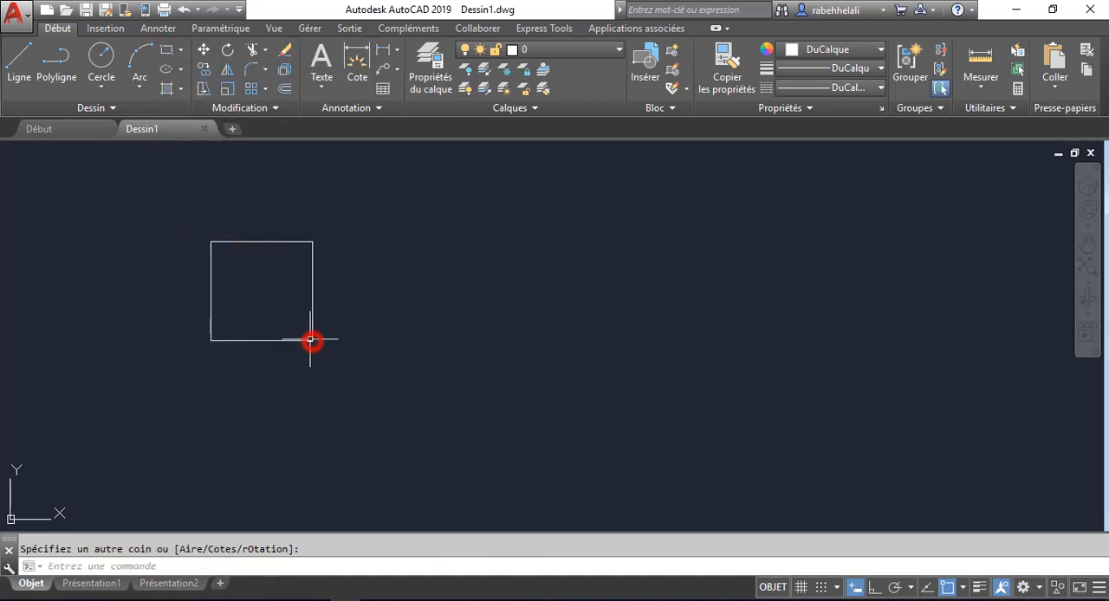
# - Draw a circle of similar size to the square, below it and slightly to its left
pyautogui.click(101, 55)
pyautogui.moveTo(318, 378); pyautogui.dragTo(361, 286, button='middle')
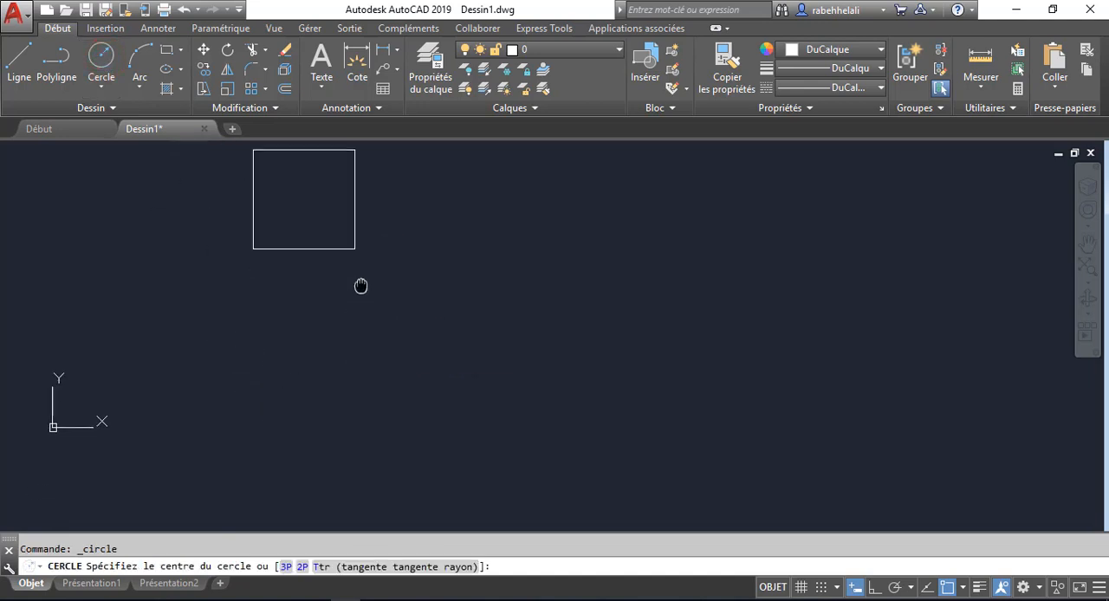
pyautogui.scroll(-2, 360, 286)
pyautogui.click(266, 317)
pyautogui.click(292, 340)
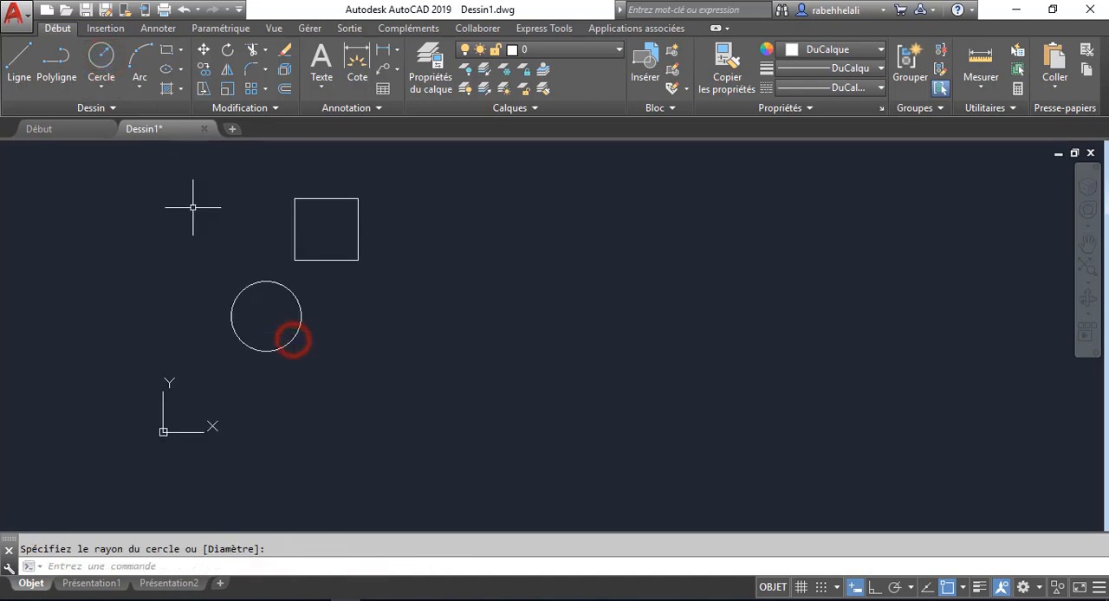
# - Draw a closed triangle as a polyline to the right of the circle, below the square
pyautogui.click(66, 73)
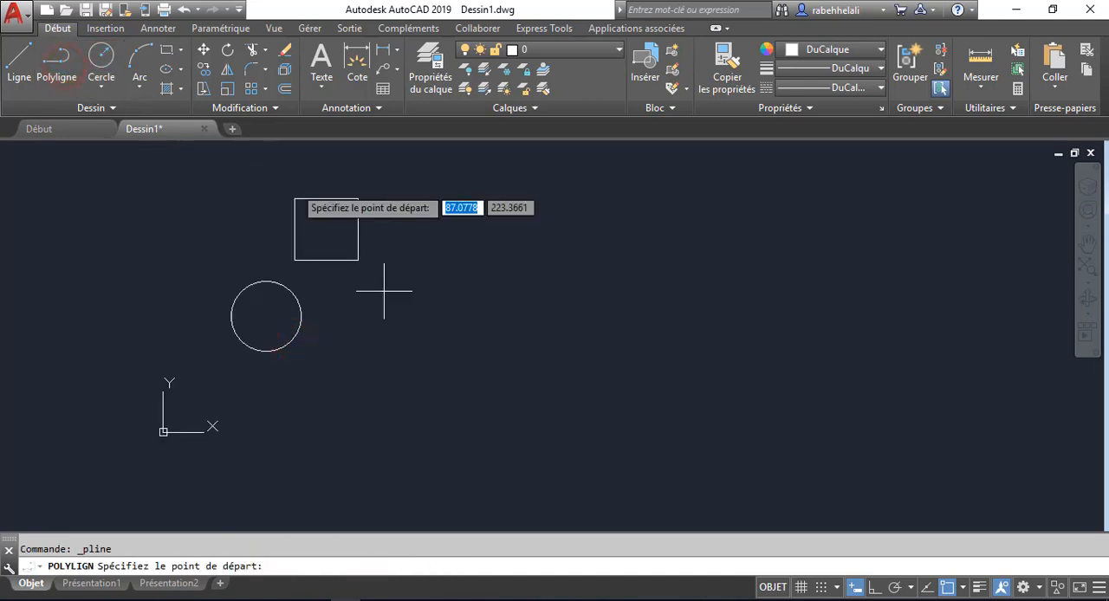
pyautogui.click(340, 345)
pyautogui.click(377, 280)
pyautogui.click(415, 355)
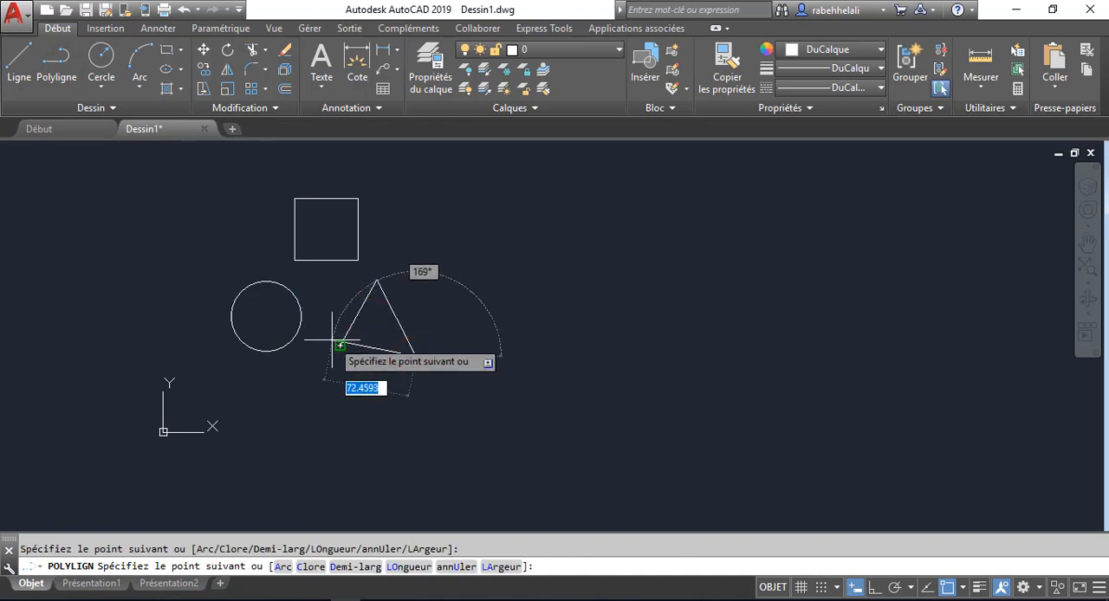
pyautogui.click(340, 345)
pyautogui.press('Return')
# - Change the triangle's colour to red
pyautogui.click(426, 305)
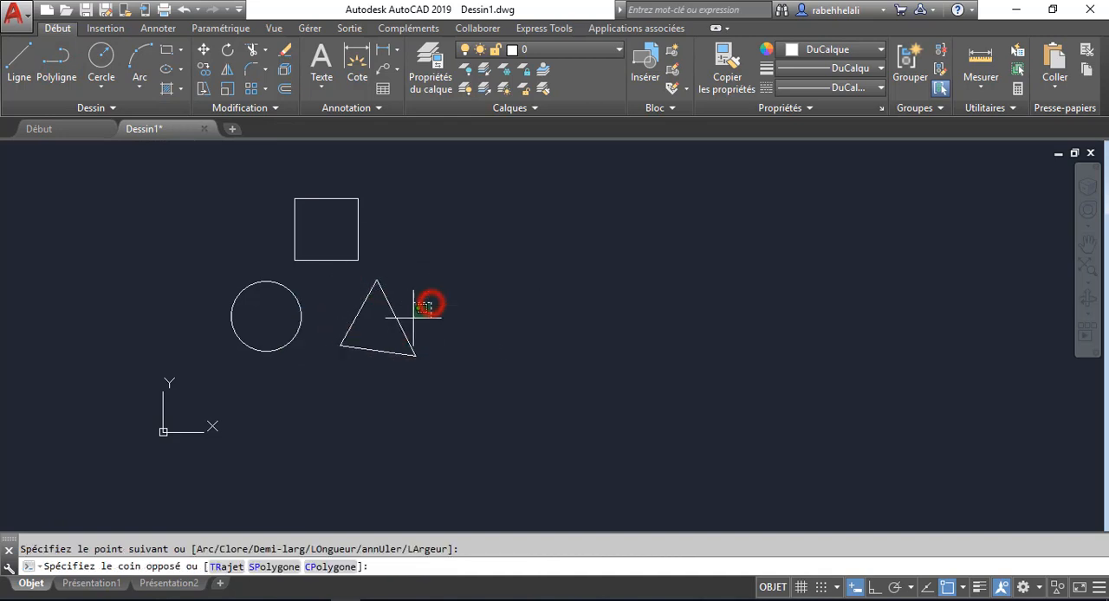
pyautogui.click(367, 362)
pyautogui.click(837, 50)
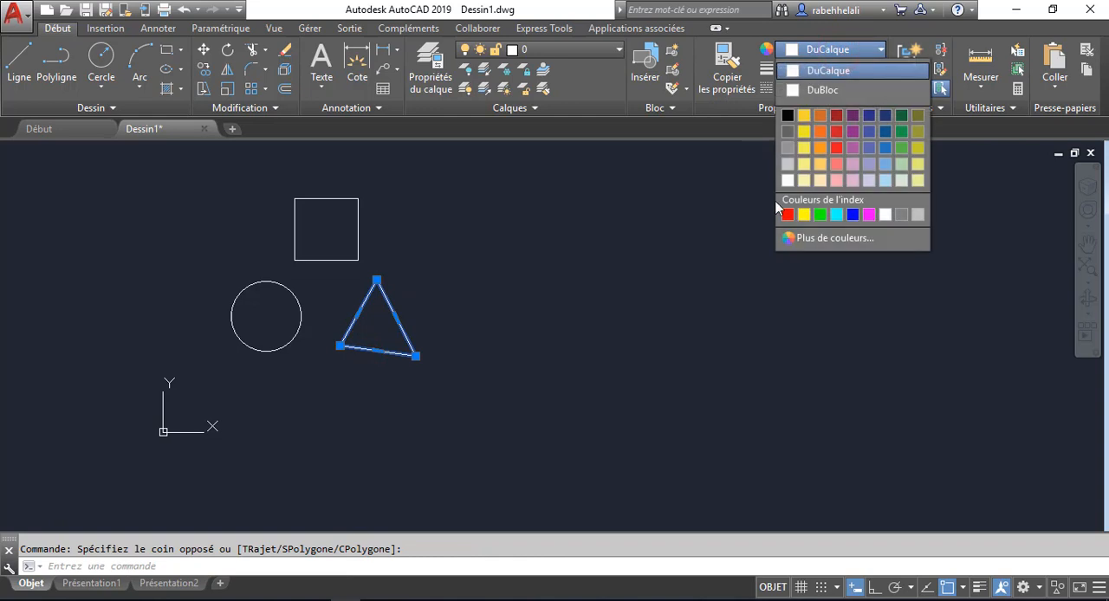
pyautogui.click(785, 214)
pyautogui.press('Escape')
# - Change the circle's colour to green
pyautogui.click(326, 292)
pyautogui.click(254, 339)
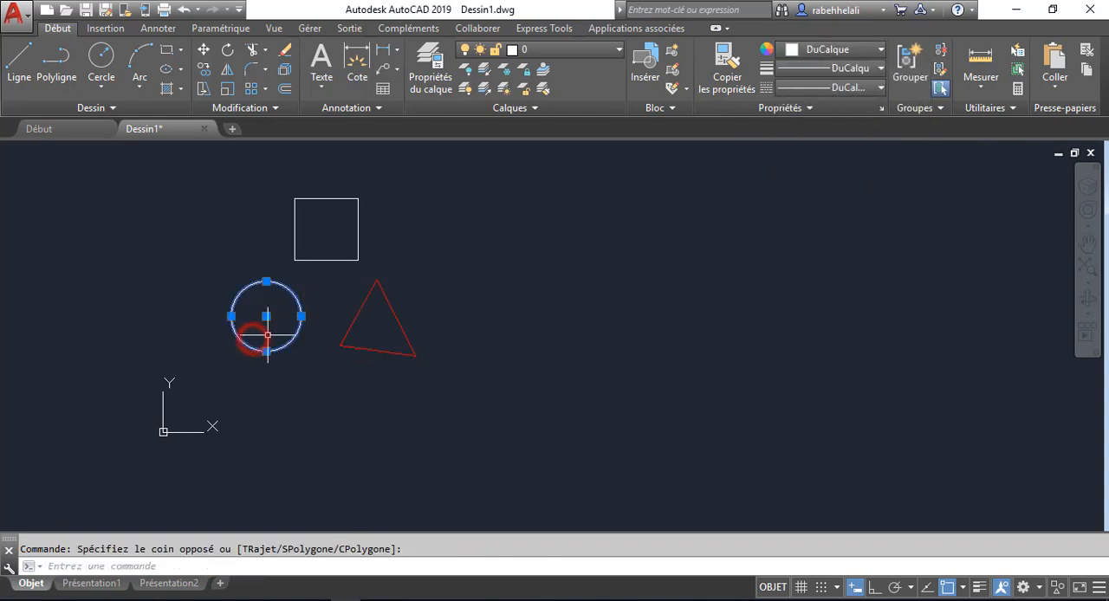
pyautogui.click(836, 51)
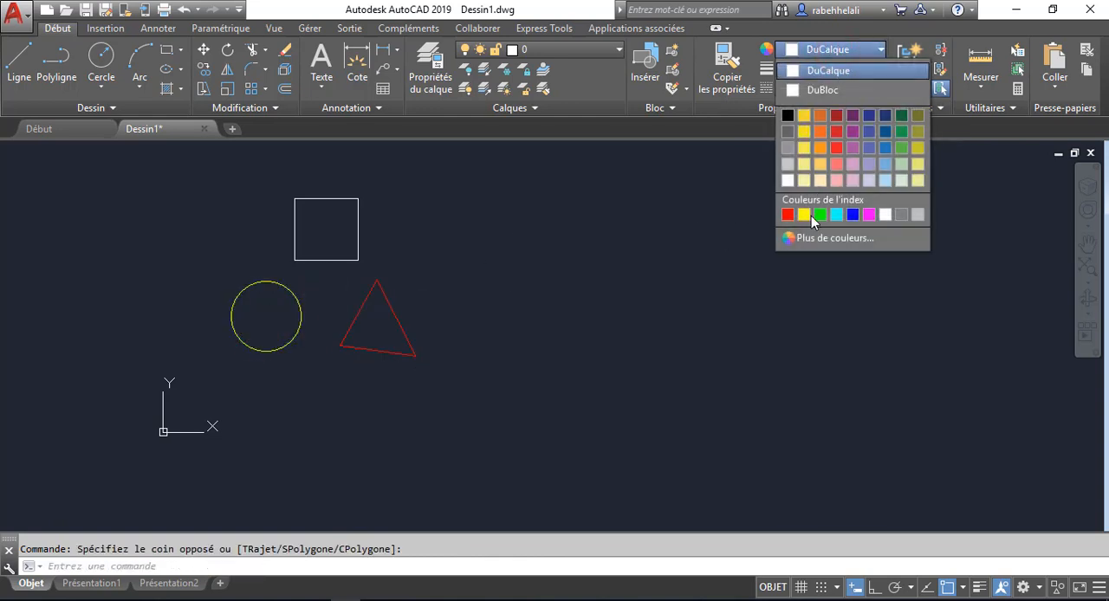
pyautogui.click(810, 215)
pyautogui.press('Escape')
pyautogui.moveTo(459, 267); pyautogui.dragTo(442, 296, button='middle')
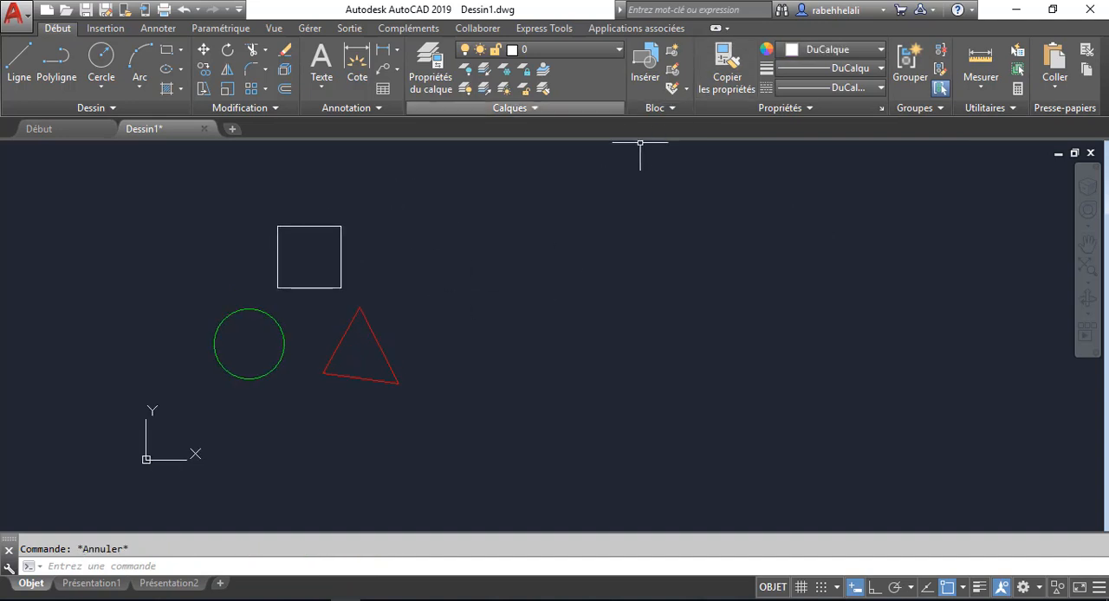
# - Combine the square, circle and triangle into an unnamed group
pyautogui.click(908, 67)
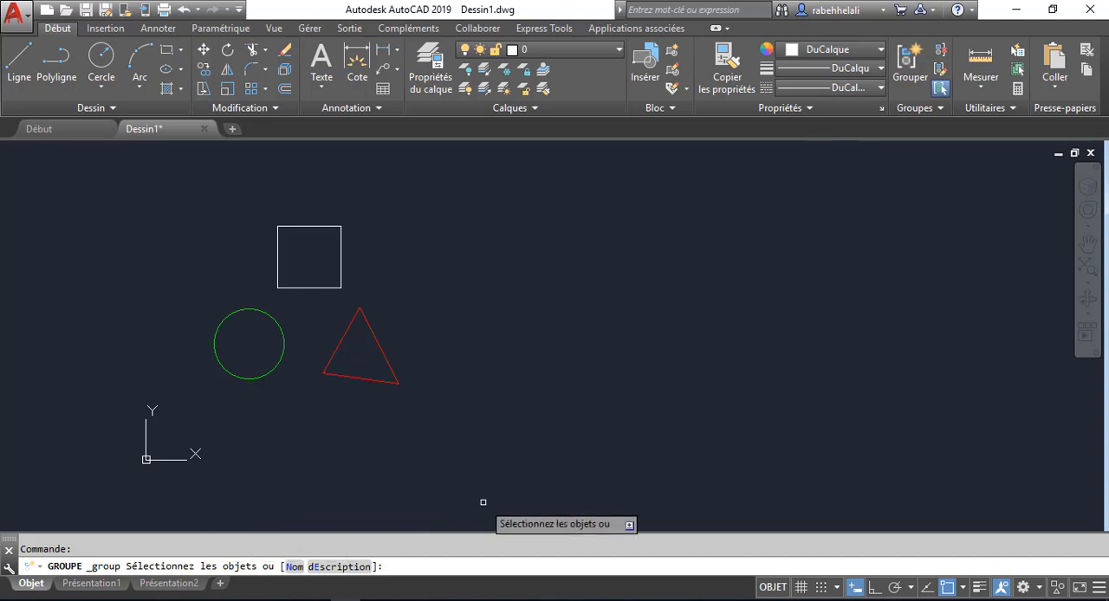
pyautogui.click(485, 184)
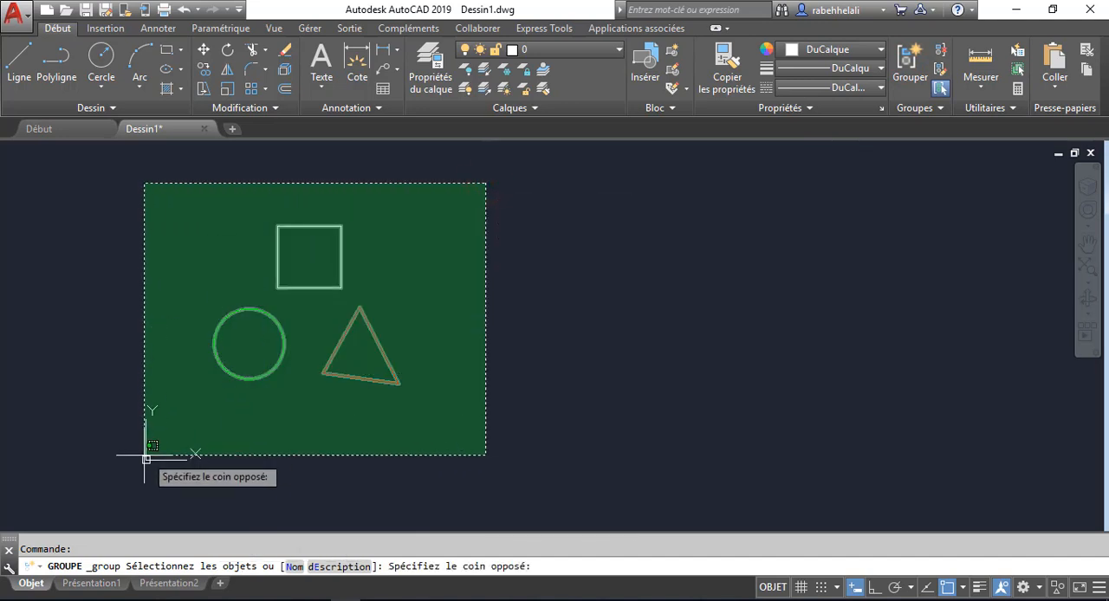
pyautogui.click(145, 457)
pyautogui.press('Return')
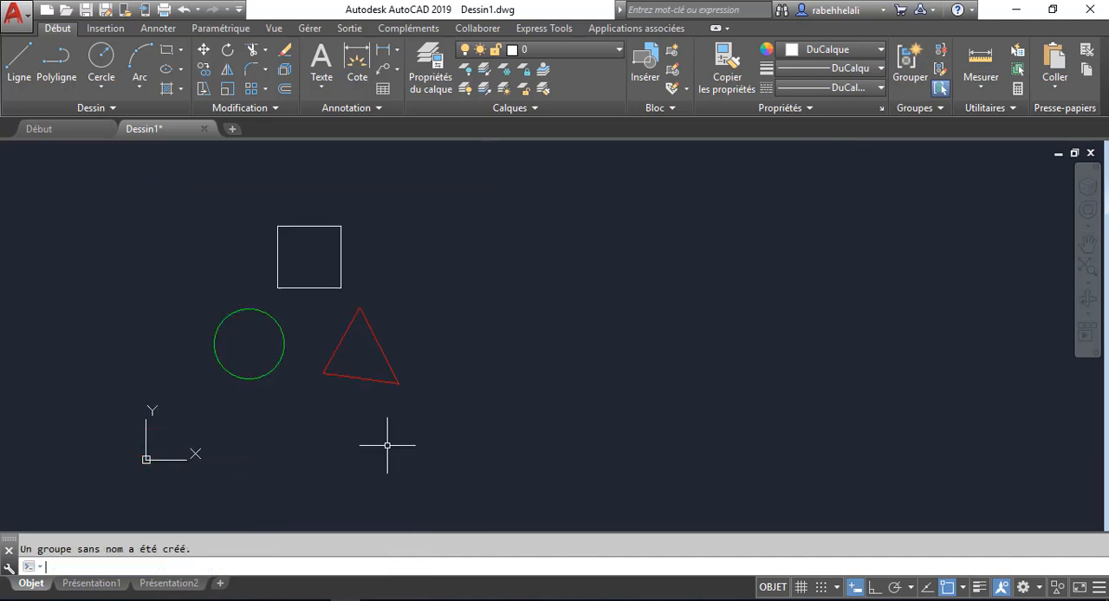
# - Move the grouped shapes horizontally to the right into the middle of the drawing area
pyautogui.click(370, 323)
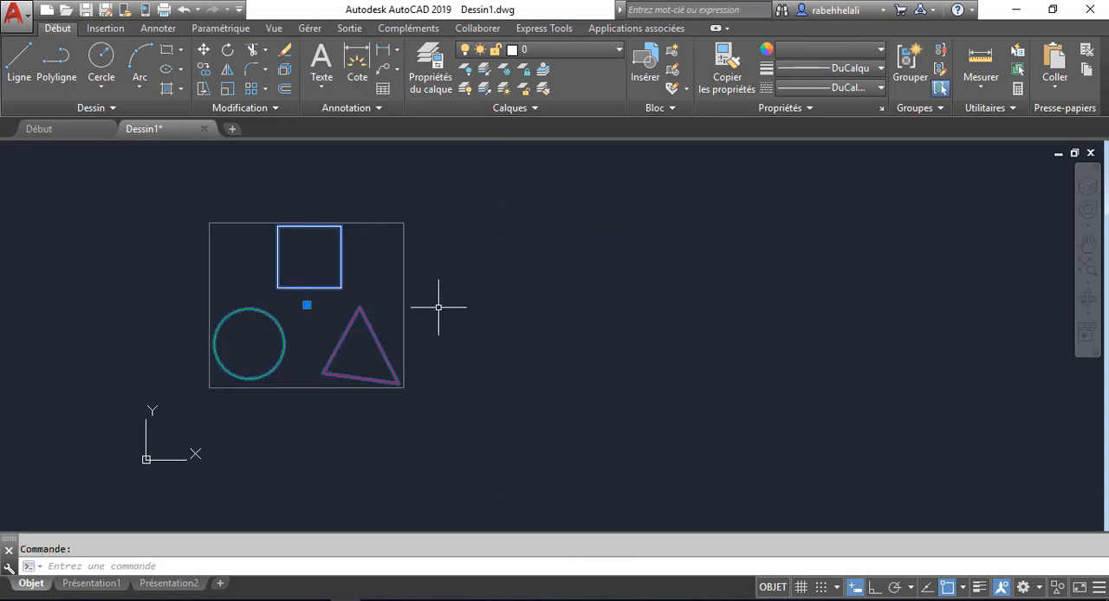
pyautogui.click(202, 49)
pyautogui.click(299, 478)
pyautogui.click(641, 477)
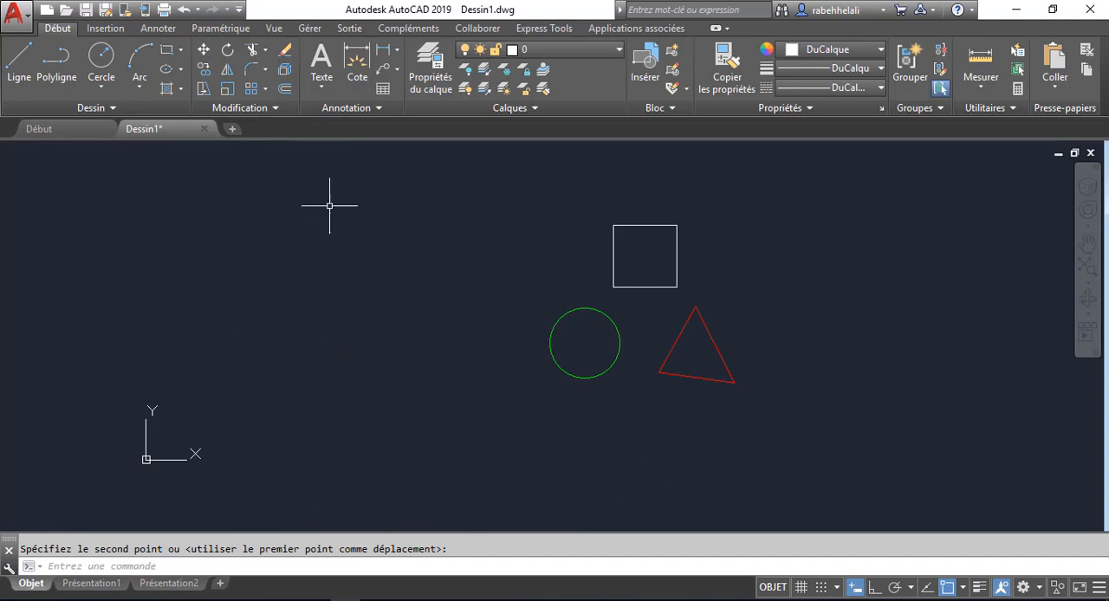
# - Copy the group twice in a row, once about 278 units to its left and once to its right
pyautogui.click(202, 69)
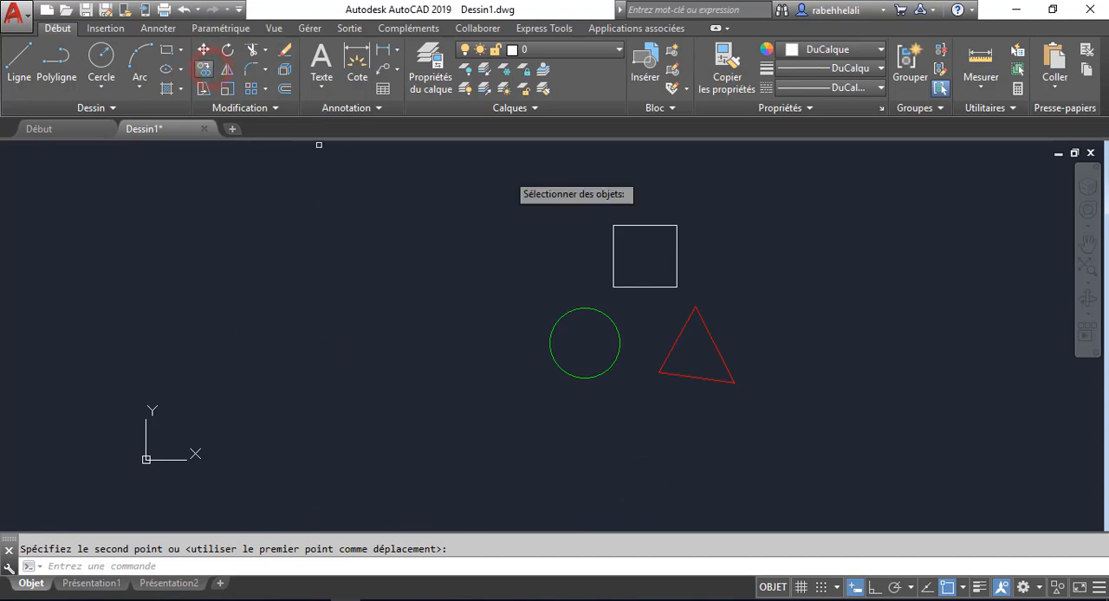
pyautogui.click(669, 187)
pyautogui.click(558, 305)
pyautogui.press('Return')
pyautogui.click(532, 262)
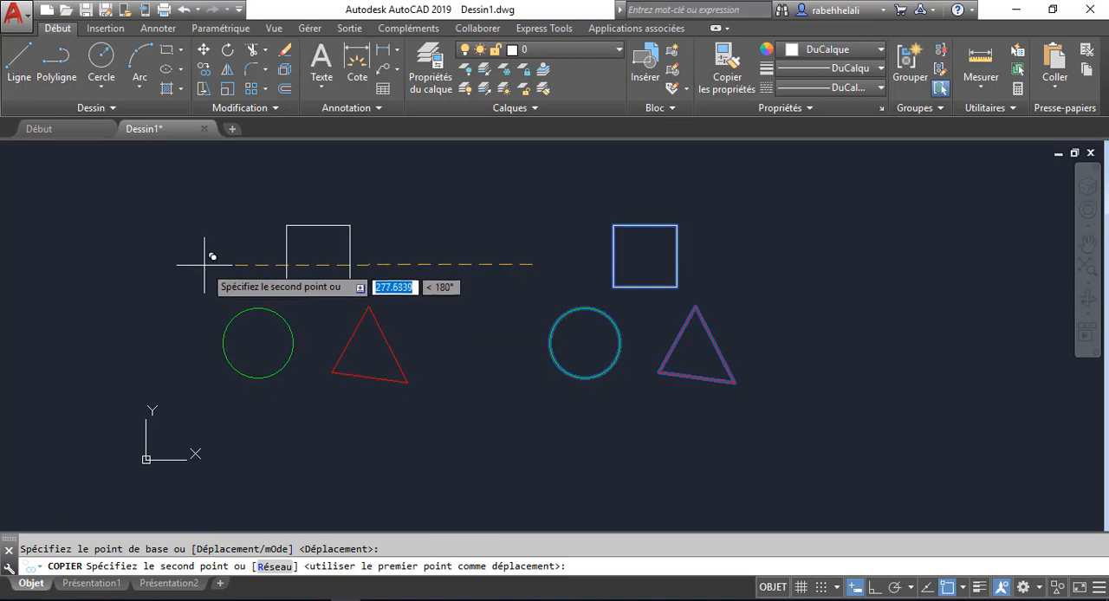
pyautogui.moveTo(725, 316); pyautogui.dragTo(553, 346, button='middle')
pyautogui.scroll(-2, 555, 346)
pyautogui.click(658, 309)
pyautogui.press('Escape')
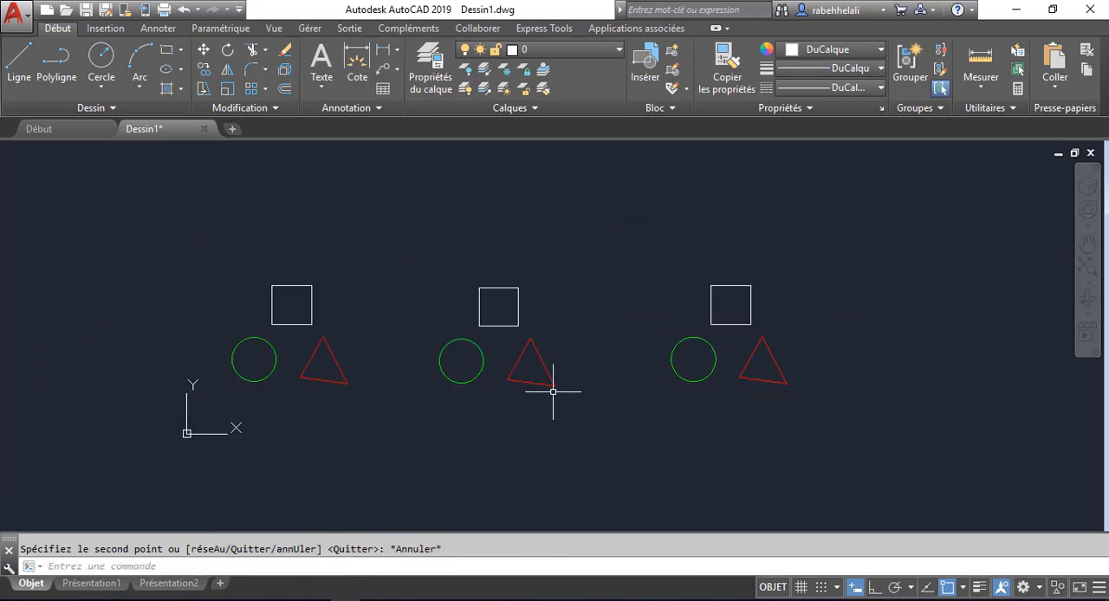
pyautogui.moveTo(555, 386); pyautogui.dragTo(539, 370, button='middle')
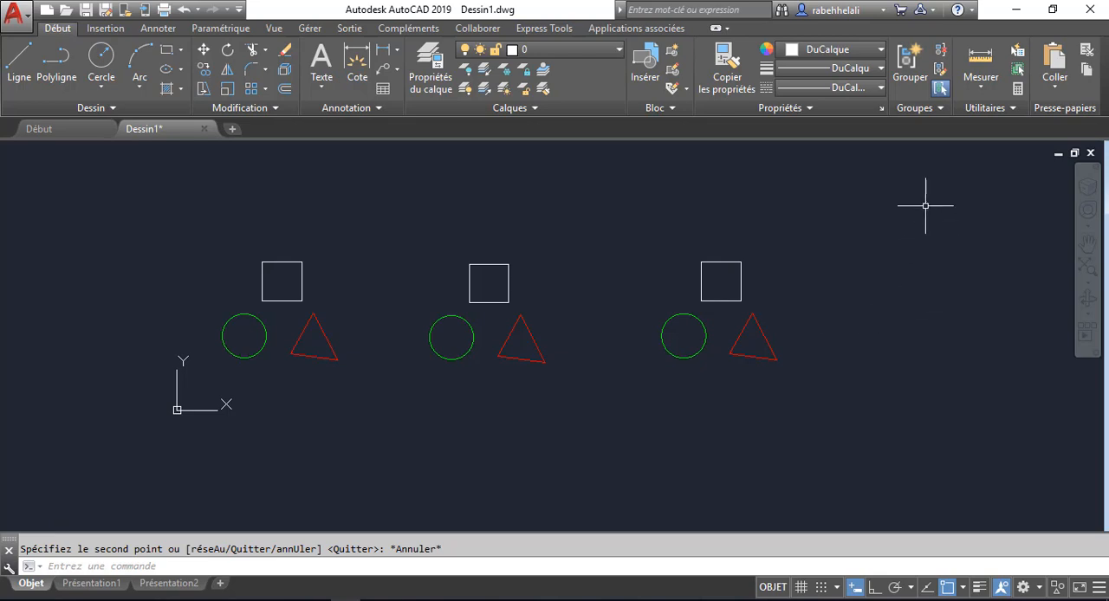
# - Undo the copying, moving and grouping of the shapes, restoring the red triangle and green circle
pyautogui.click(823, 218)
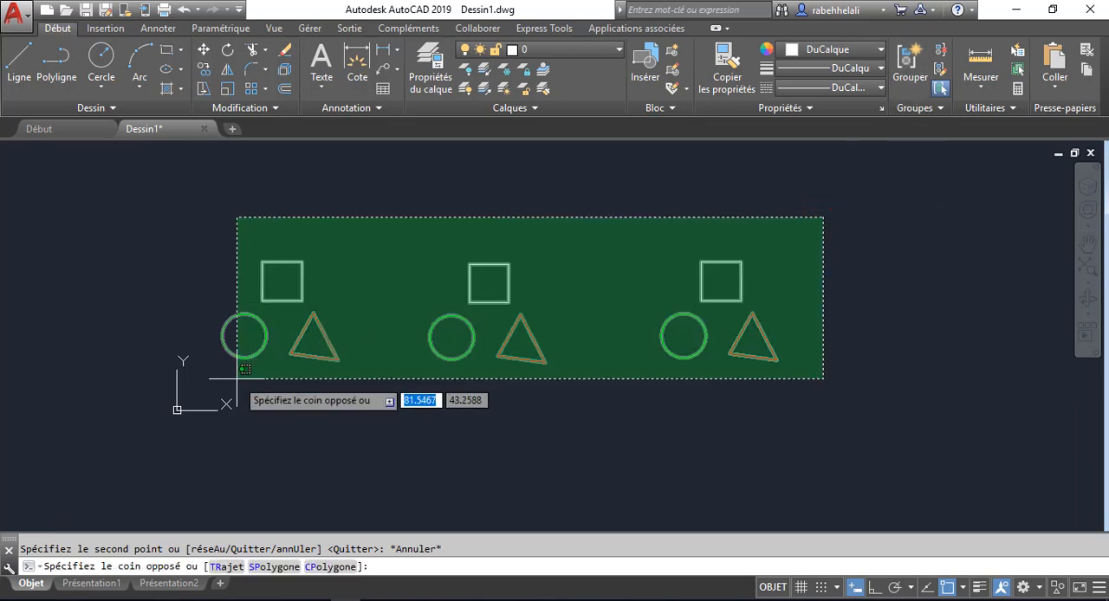
pyautogui.click(637, 247)
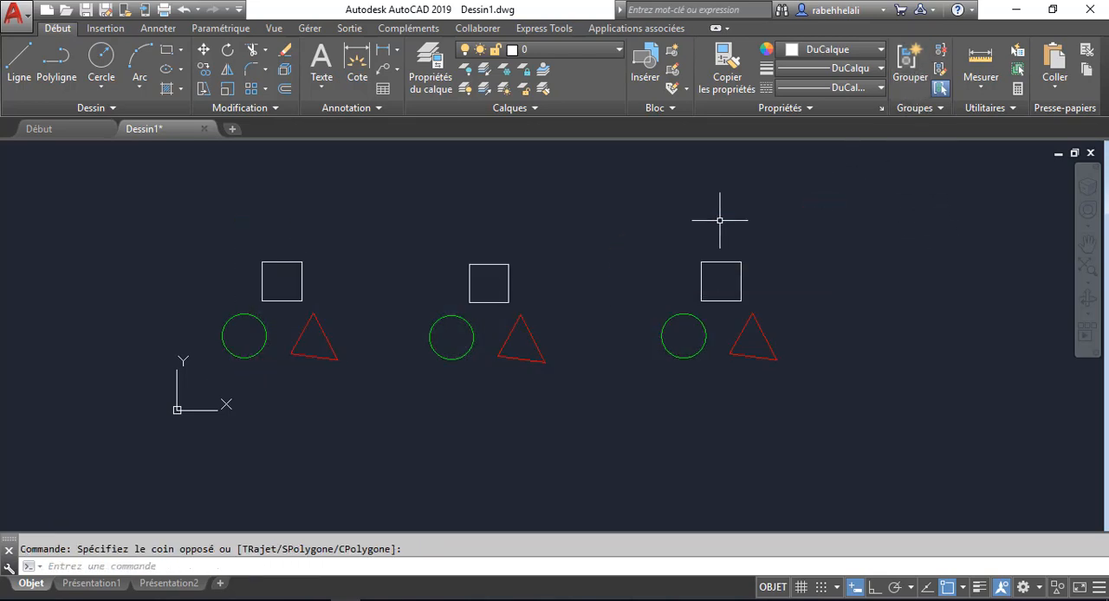
pyautogui.click(185, 10)
pyautogui.click(184, 10)
pyautogui.click(184, 10)
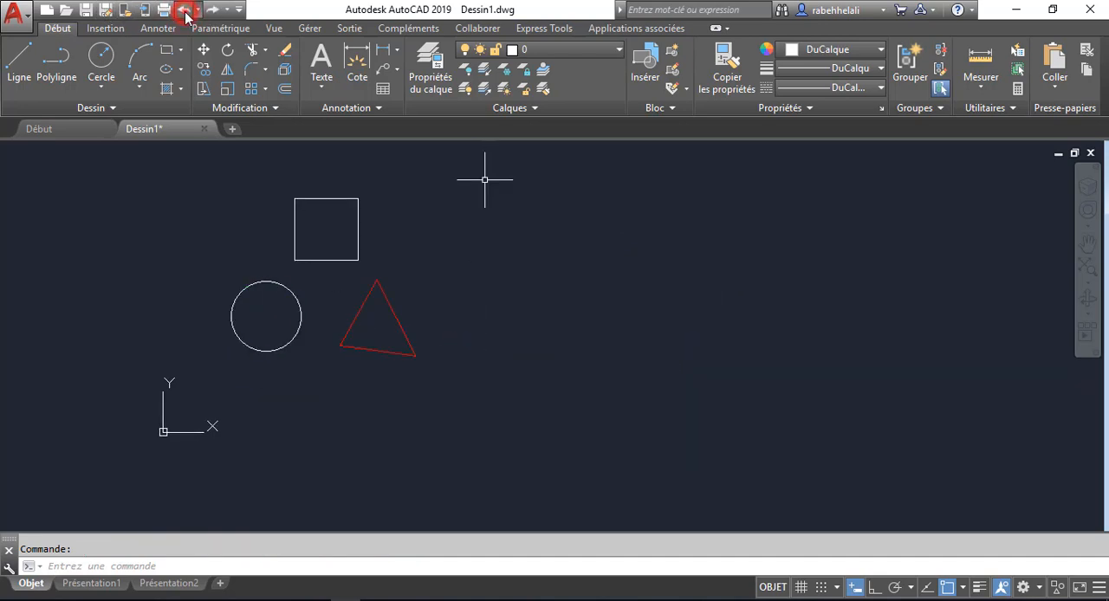
pyautogui.click(185, 13)
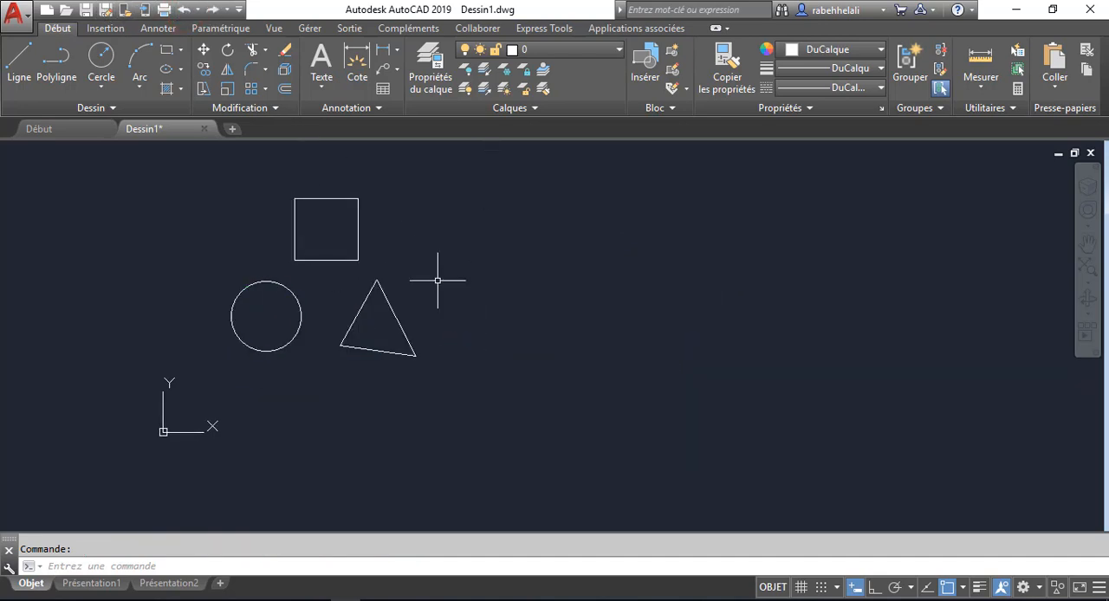
pyautogui.click(212, 9)
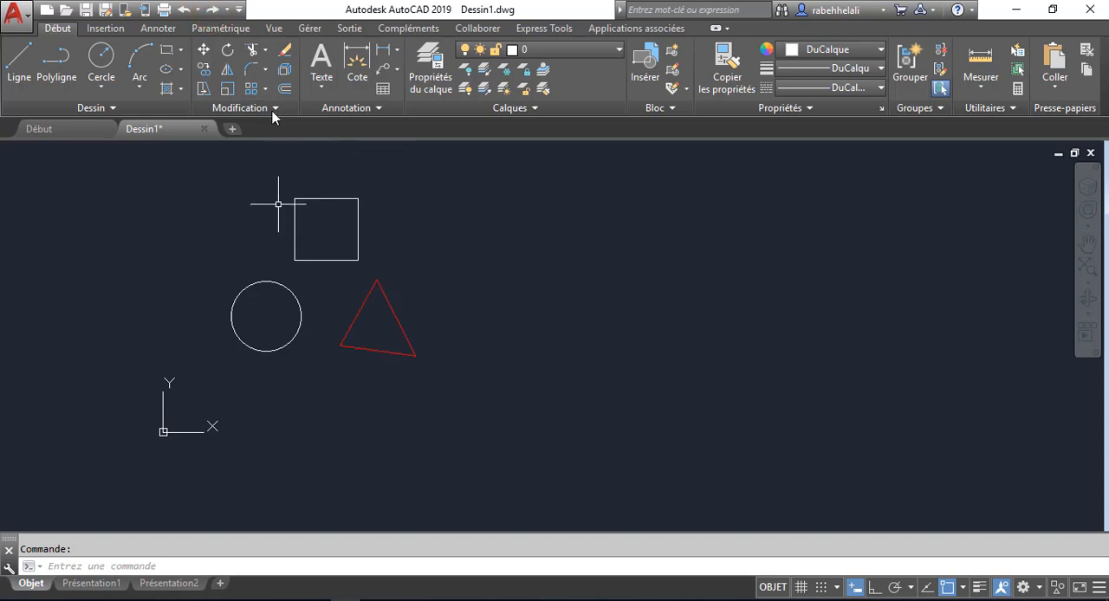
pyautogui.click(212, 9)
pyautogui.moveTo(503, 324); pyautogui.dragTo(484, 352, button='middle')
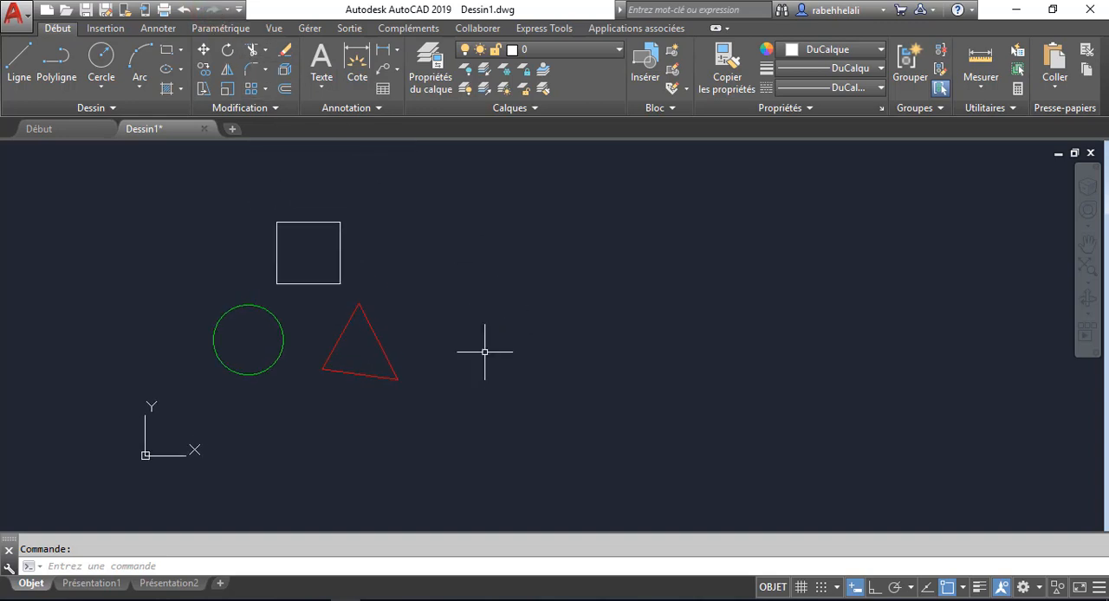
# - Create a group named G1 from the square, circle and triangle
pyautogui.click(911, 67)
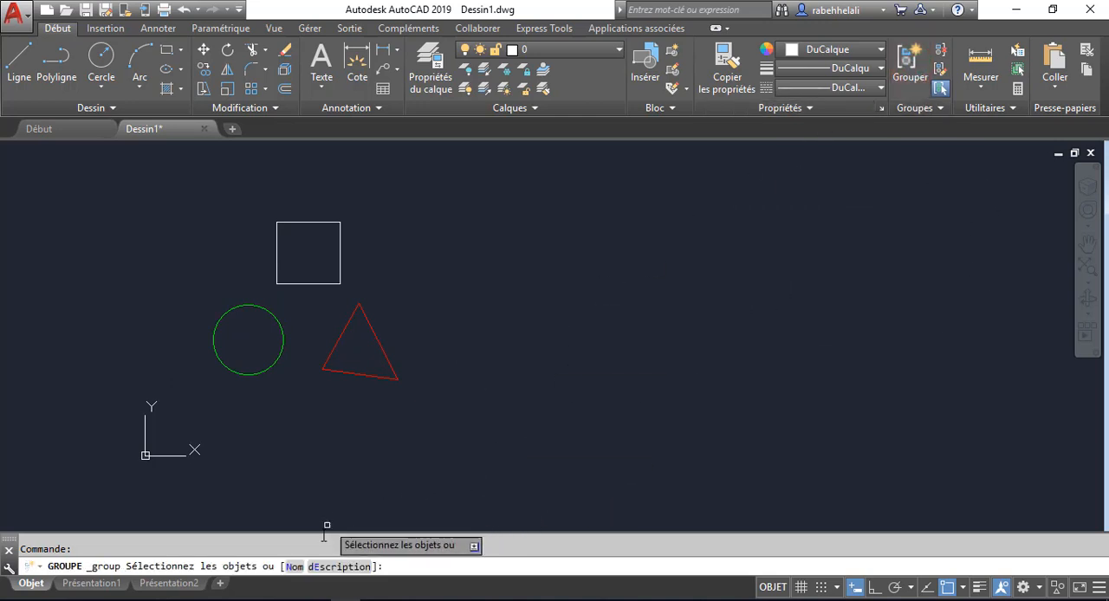
pyautogui.click(293, 567)
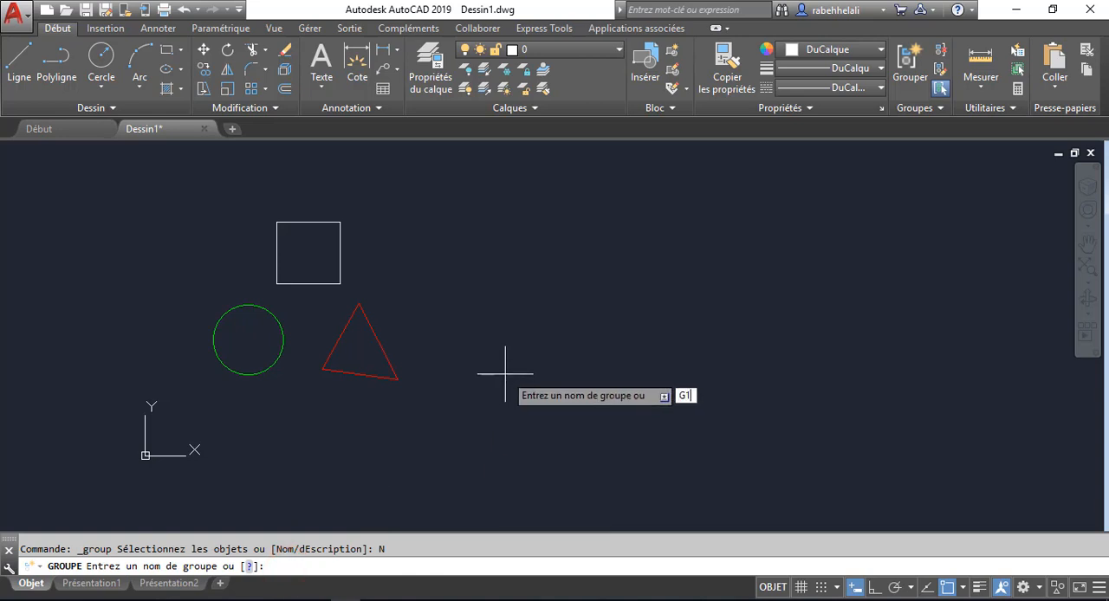
pyautogui.press('Return')
pyautogui.click(458, 159)
pyautogui.click(237, 403)
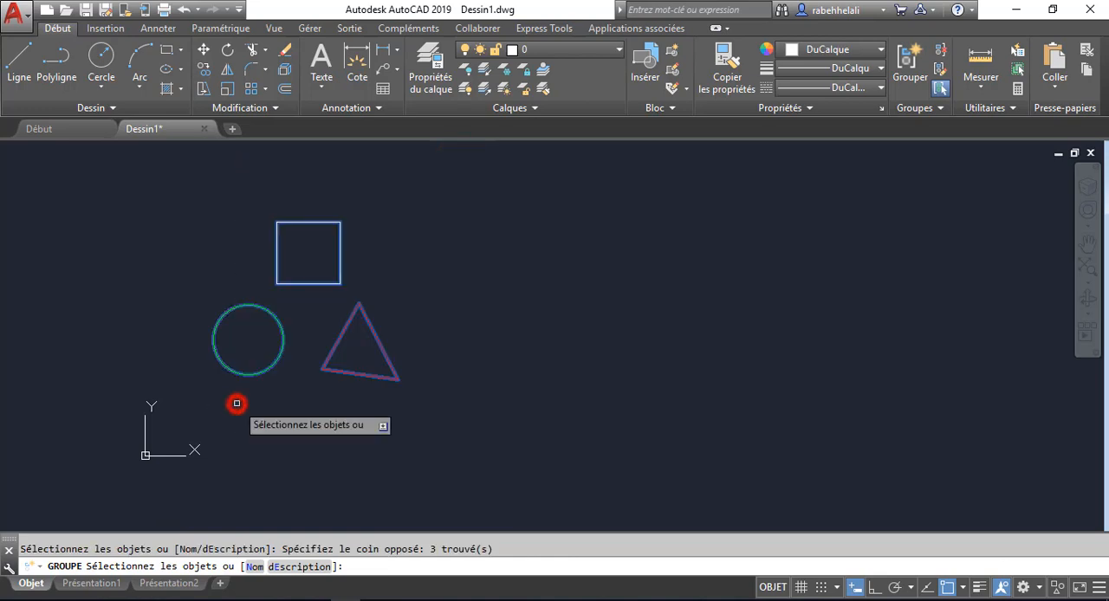
pyautogui.press('Return')
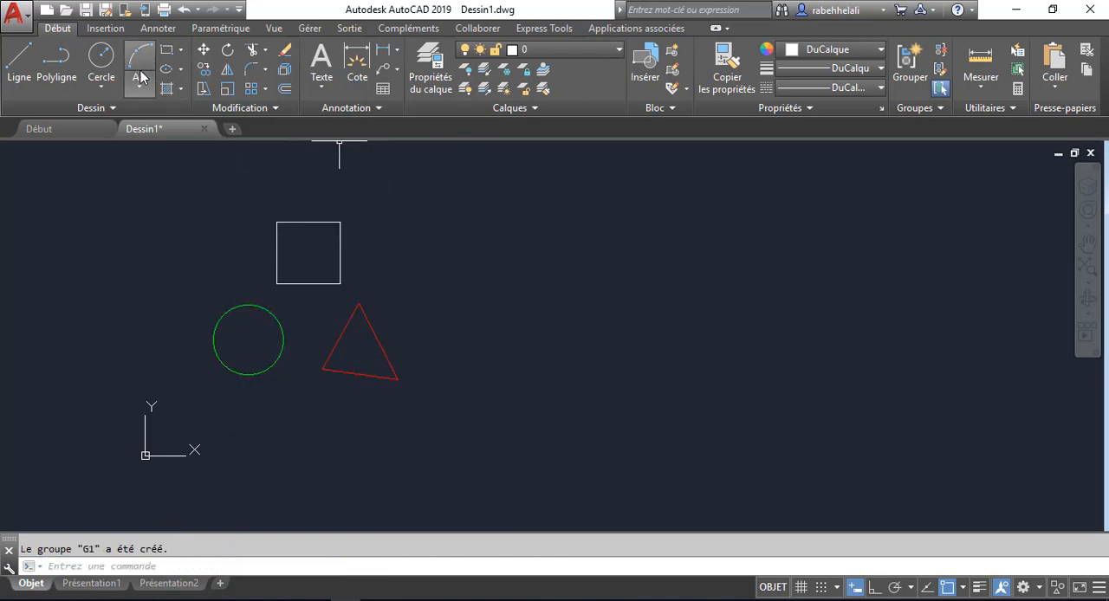
# - Copy group G1 about 218 units to the right of the original
pyautogui.click(420, 223)
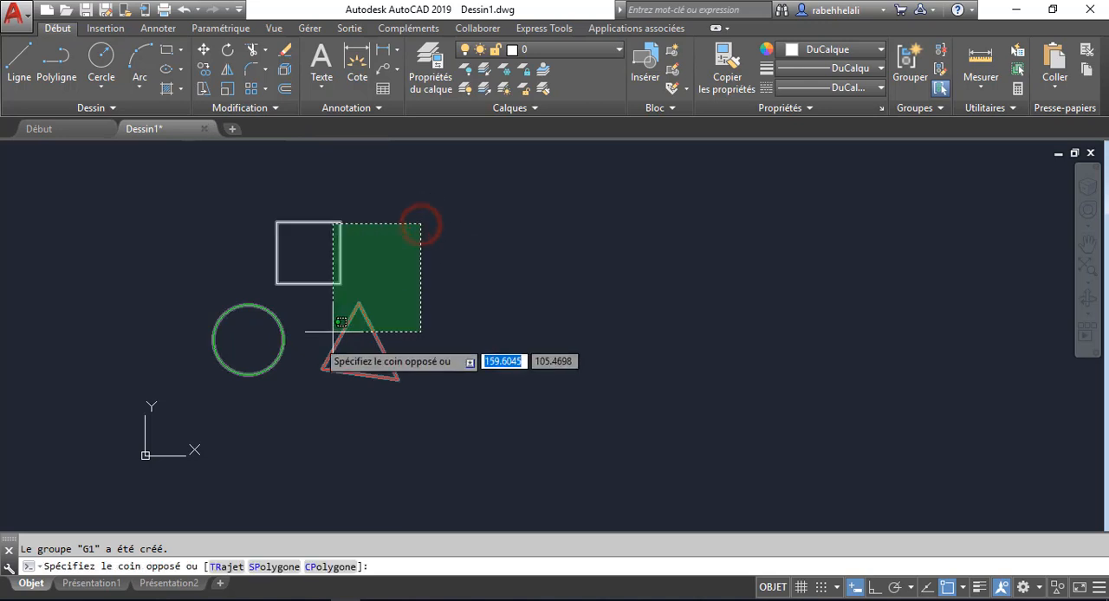
pyautogui.click(234, 376)
pyautogui.click(205, 70)
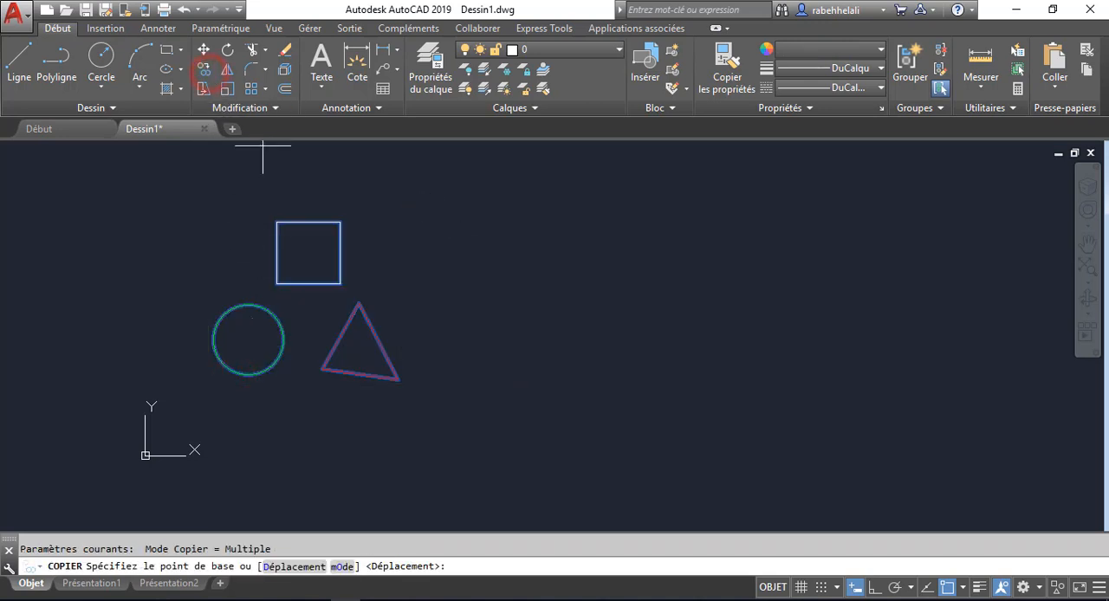
pyautogui.click(339, 455)
pyautogui.click(597, 460)
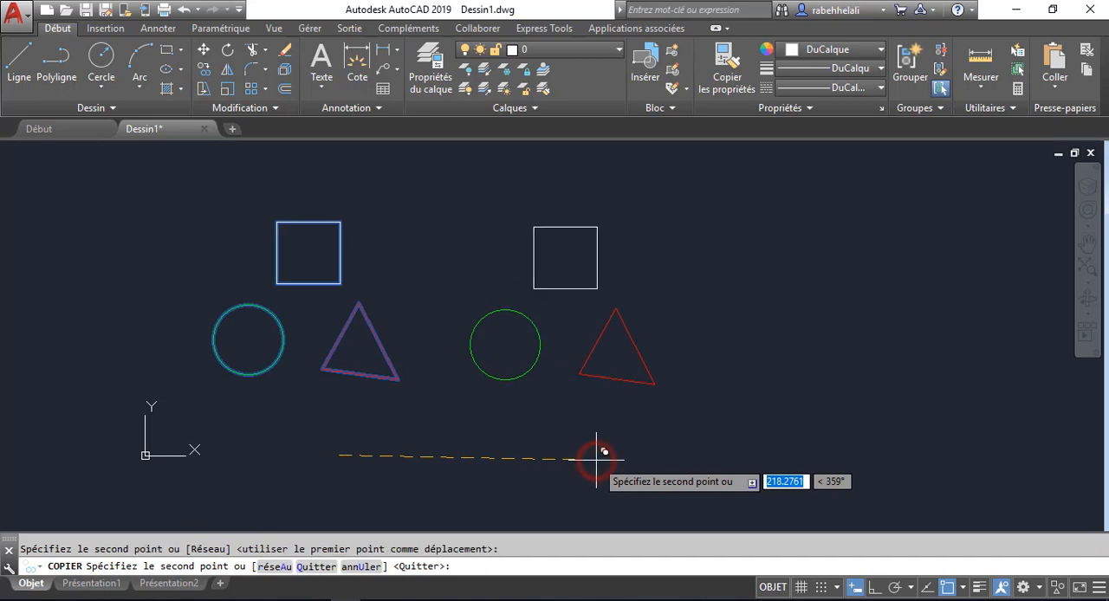
pyautogui.press('Escape')
# - Explode the copied square, circle and triangle on the right into separate objects
pyautogui.click(285, 70)
pyautogui.click(708, 178)
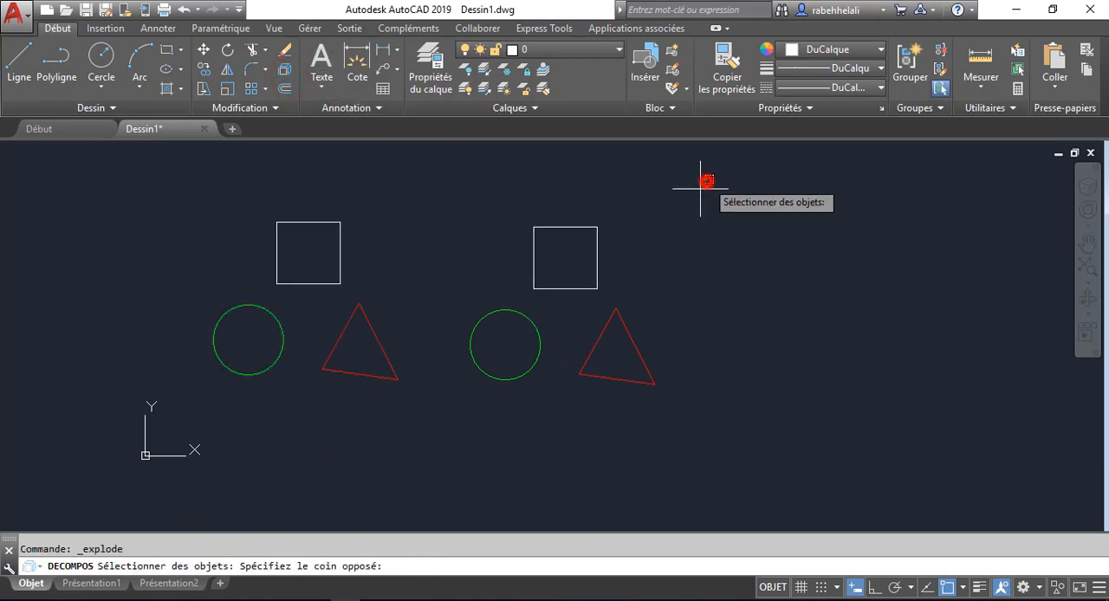
pyautogui.click(506, 426)
pyautogui.press('Return')
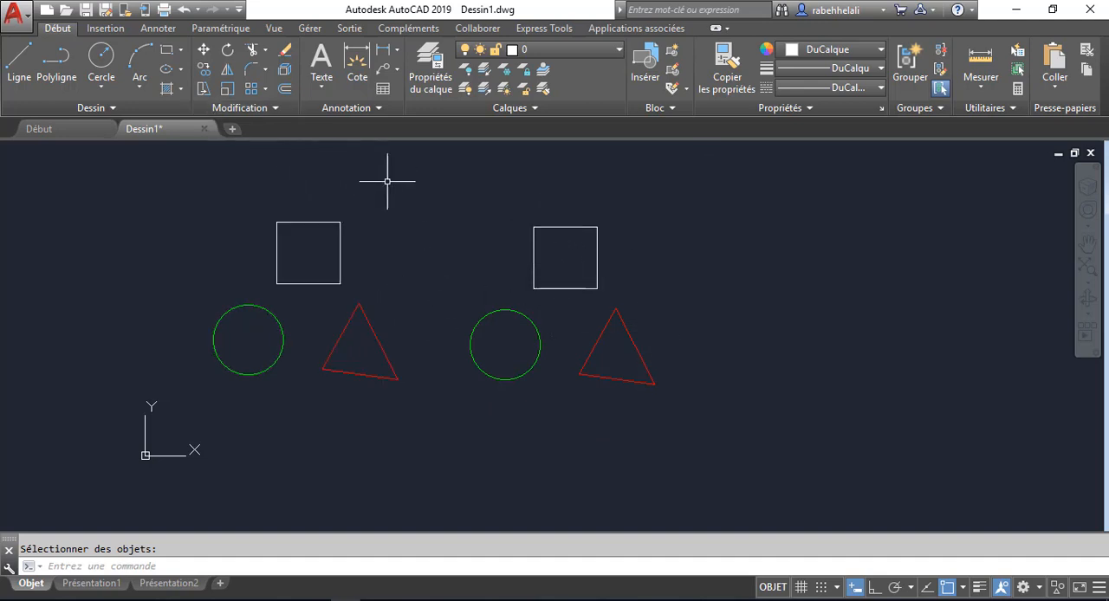
# - Create a group named G2 from the exploded square, circle and triangle on the right
pyautogui.click(909, 61)
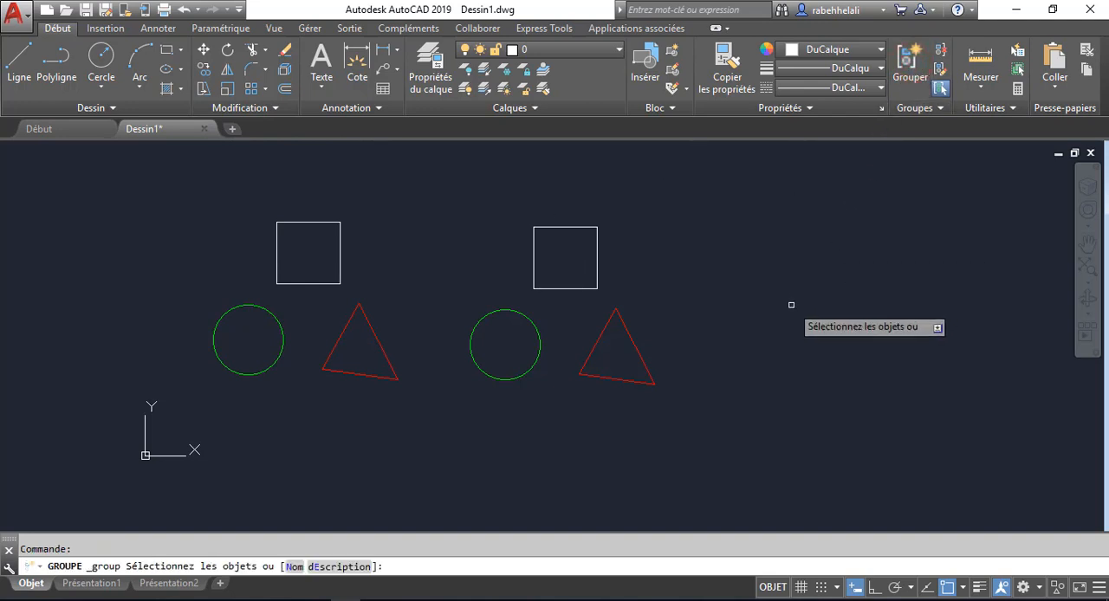
pyautogui.click(294, 567)
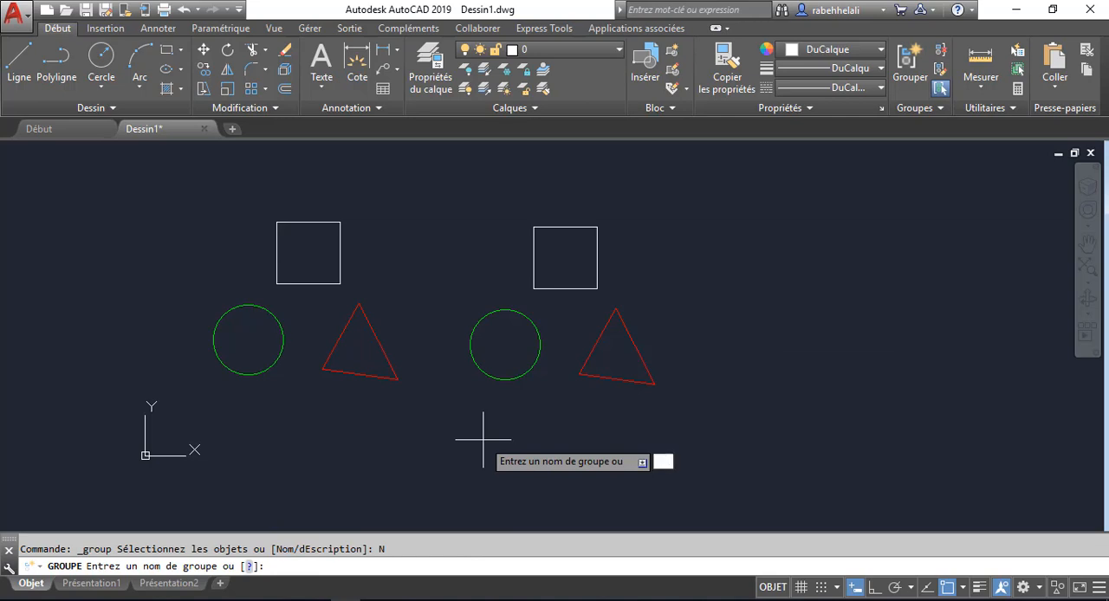
pyautogui.press('Return')
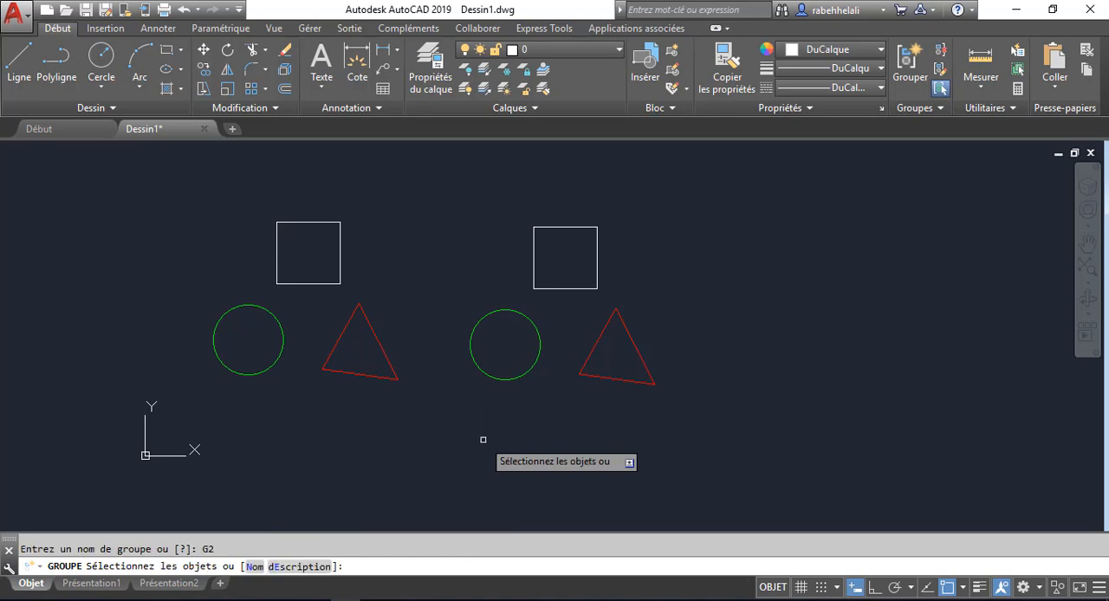
pyautogui.click(672, 216)
pyautogui.click(453, 424)
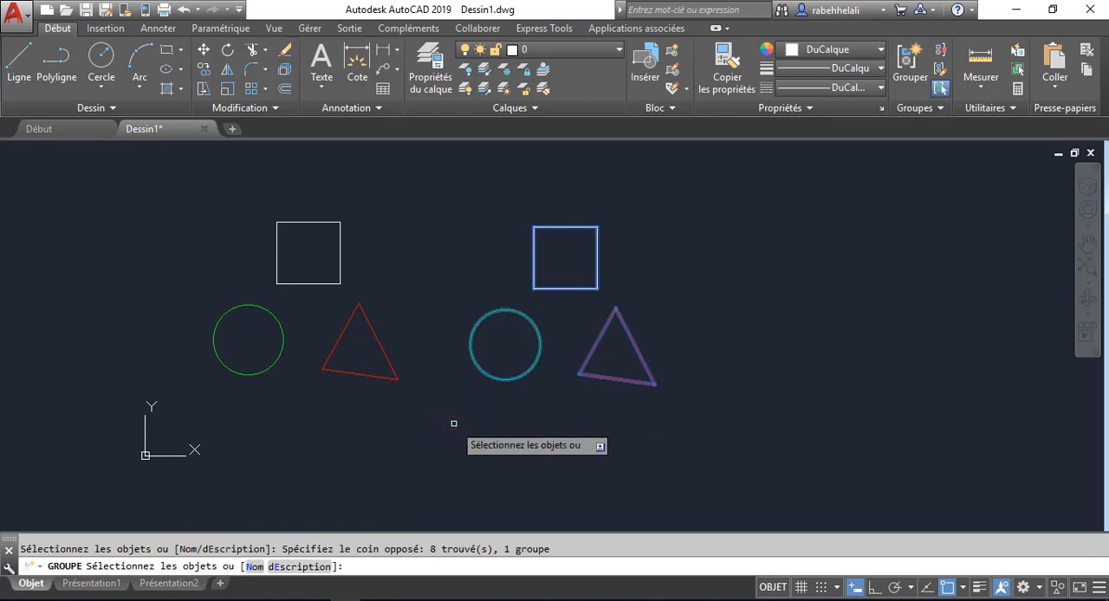
pyautogui.press('Return')
# - Review the named groups G1 and G2 in the group manager and close it without changes
pyautogui.moveTo(460, 427); pyautogui.dragTo(477, 419, button='middle')
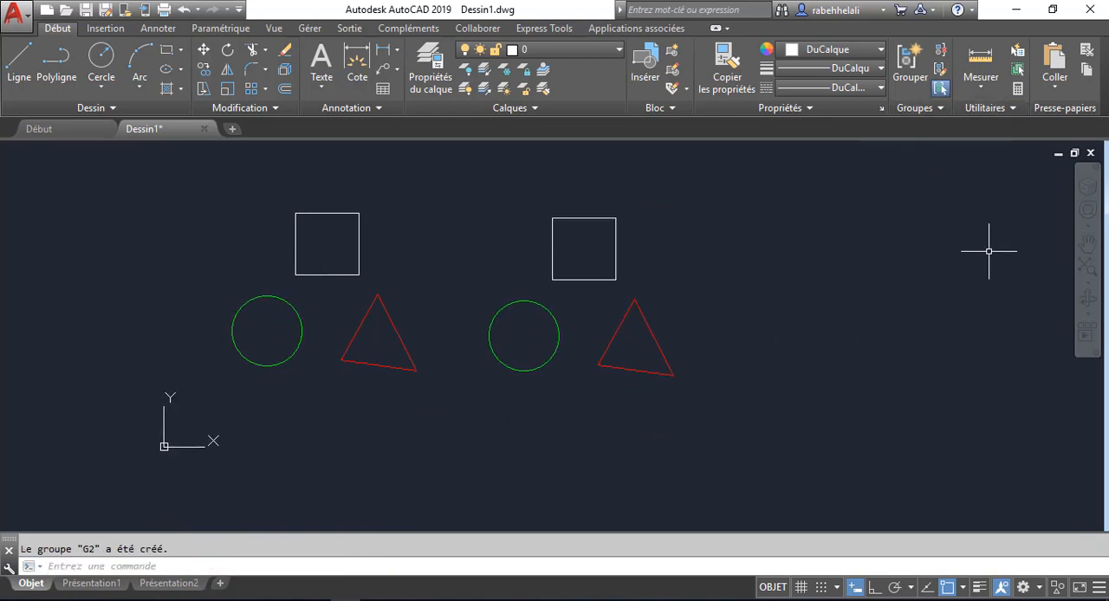
pyautogui.click(934, 108)
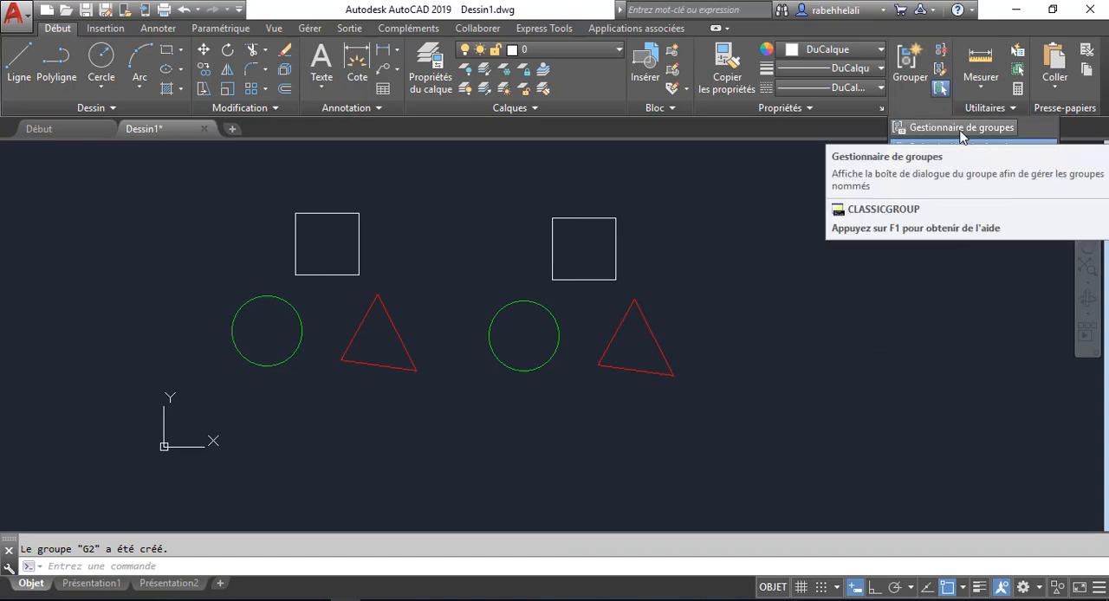
pyautogui.click(961, 130)
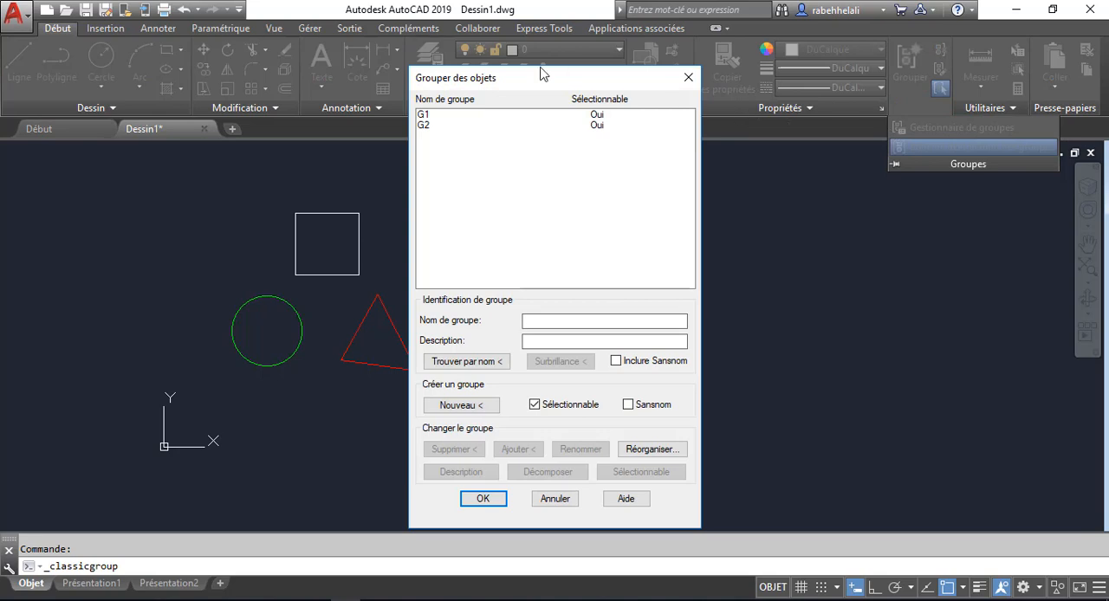
pyautogui.moveTo(540, 73); pyautogui.dragTo(772, 47)
pyautogui.click(656, 89)
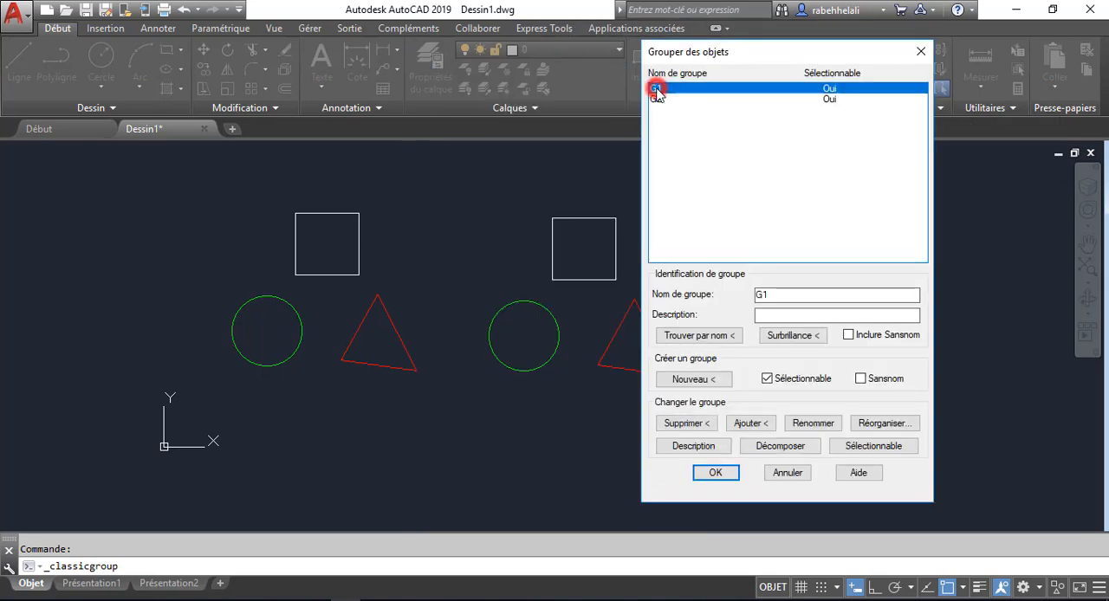
pyautogui.click(656, 99)
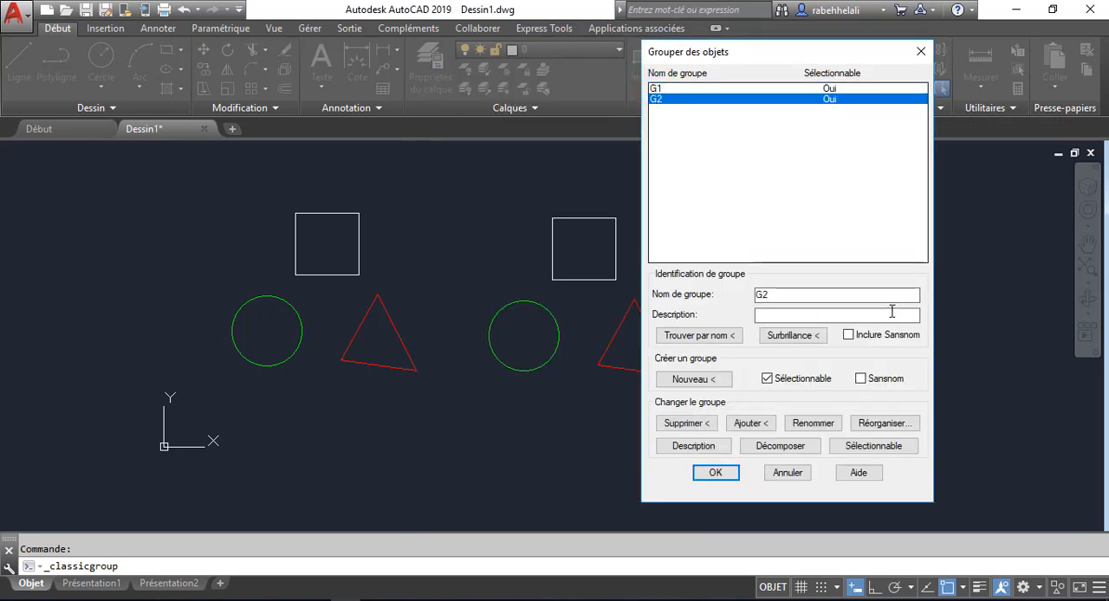
pyautogui.click(921, 51)
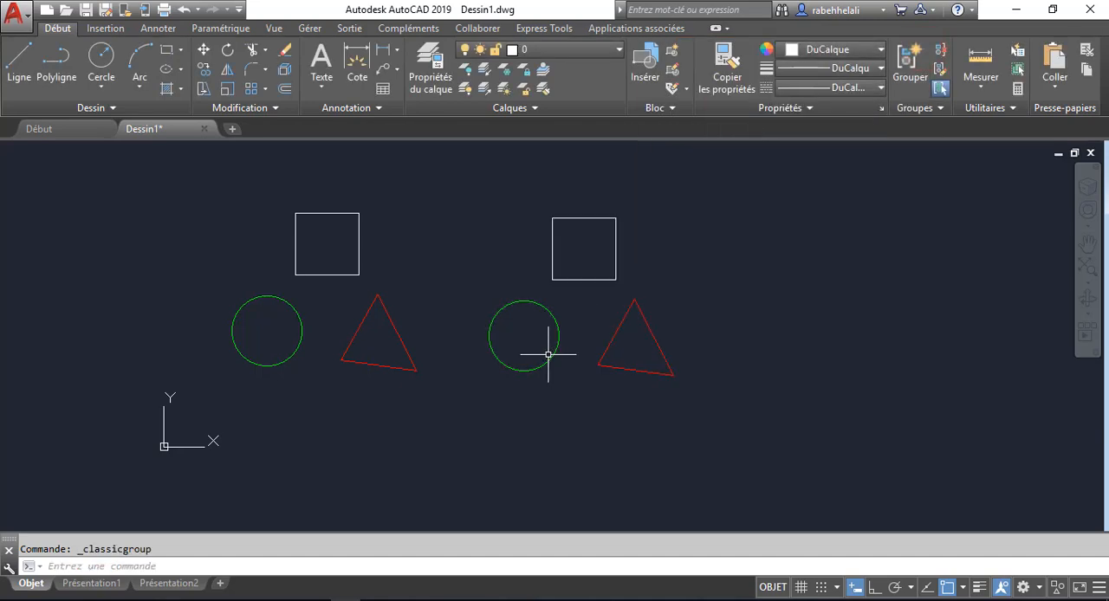
# - Draw a large rectangle far to the left of the two groups
pyautogui.moveTo(461, 444); pyautogui.dragTo(536, 428, button='middle')
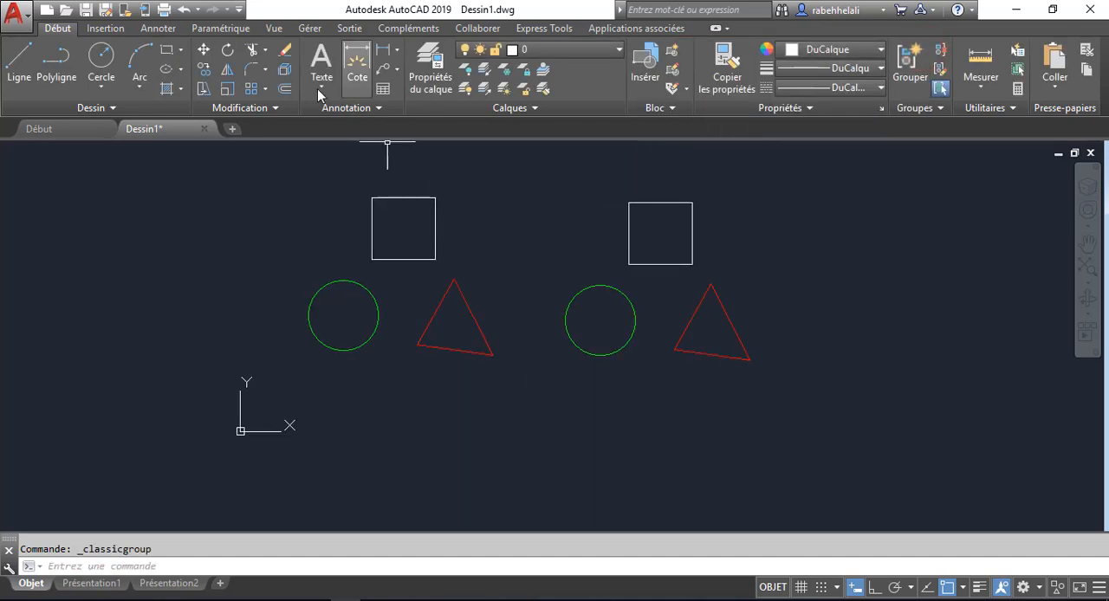
pyautogui.scroll(-8, 272, 255)
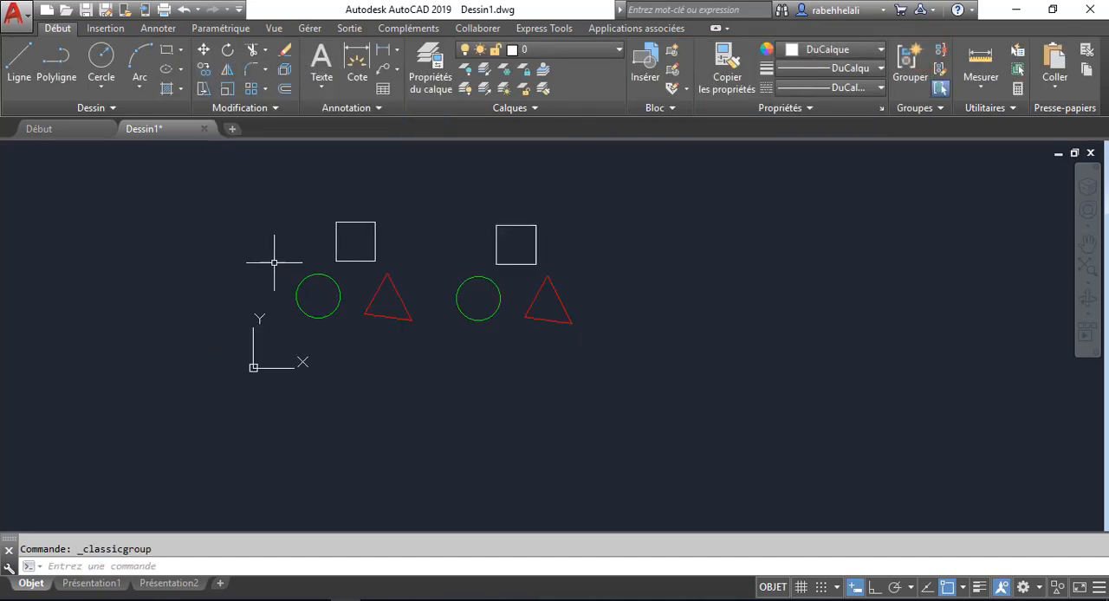
pyautogui.moveTo(255, 297); pyautogui.dragTo(720, 339, button='middle')
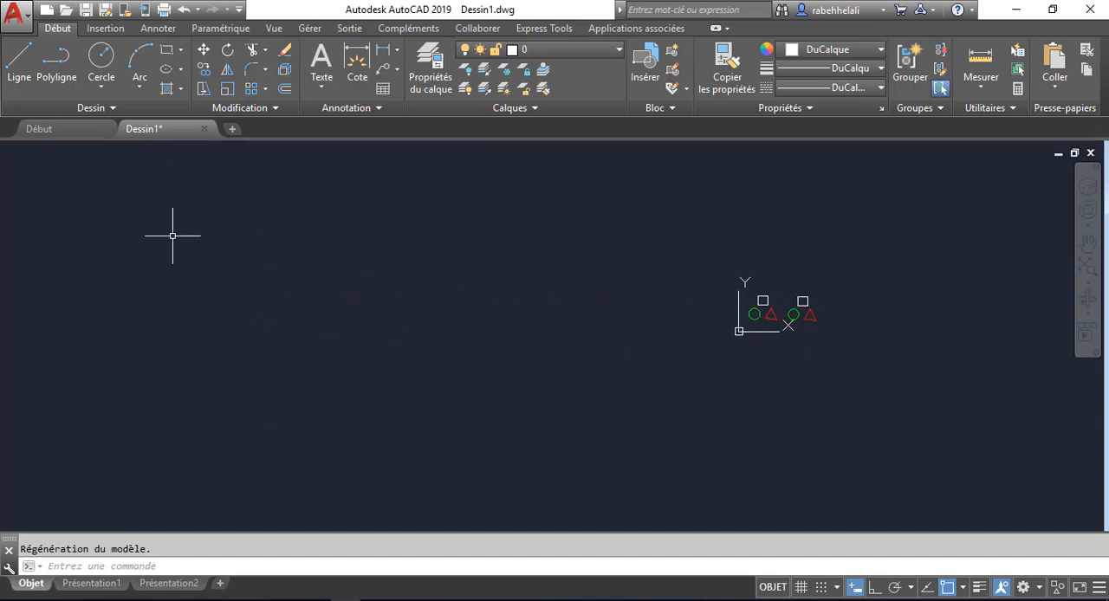
pyautogui.click(166, 49)
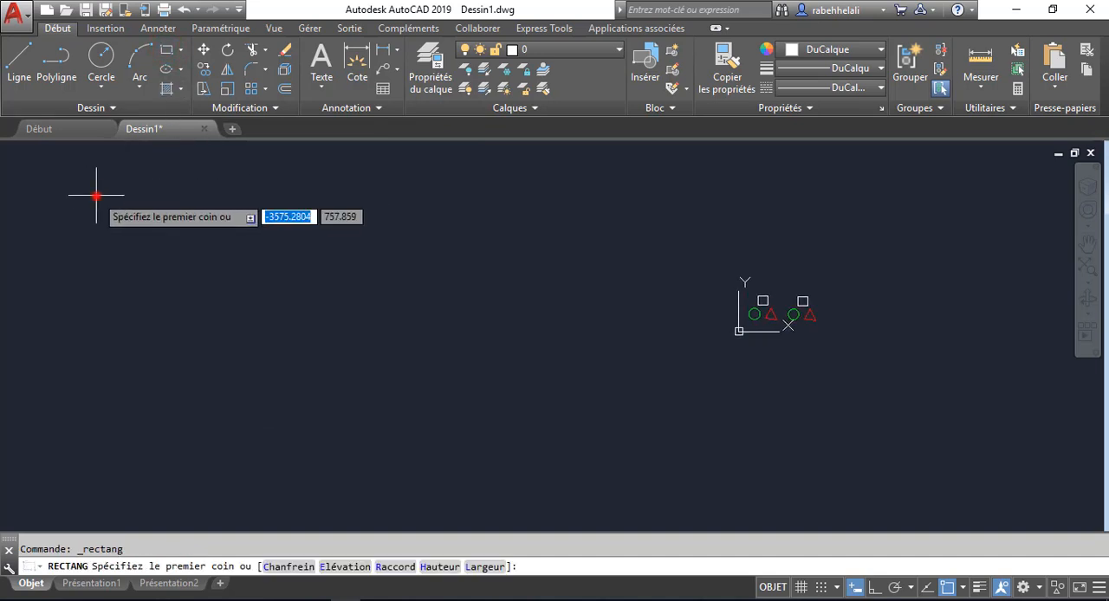
pyautogui.click(97, 196)
pyautogui.click(271, 329)
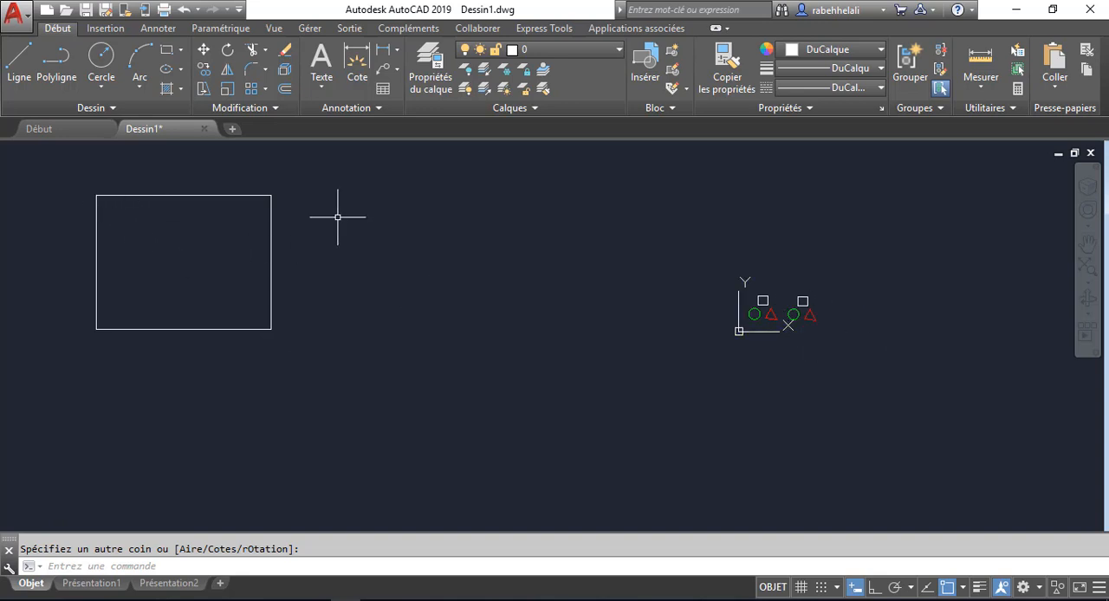
# - Copy group G2, selected by its group name, about 3833 units away into the upper-left corner of the large rectangle
pyautogui.click(201, 74)
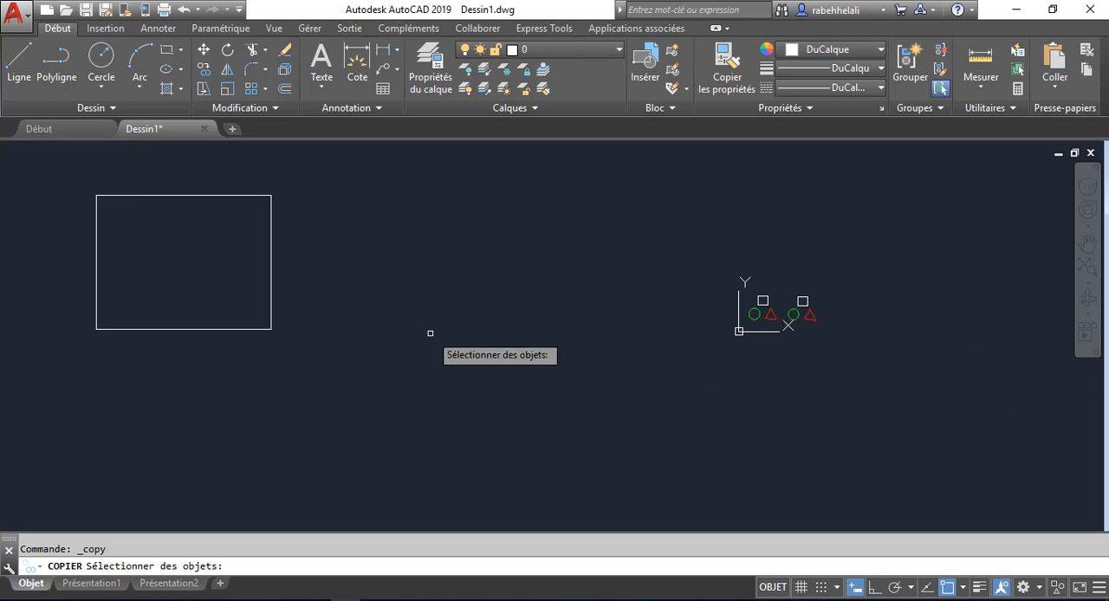
pyautogui.write('G')
pyautogui.press('Return')
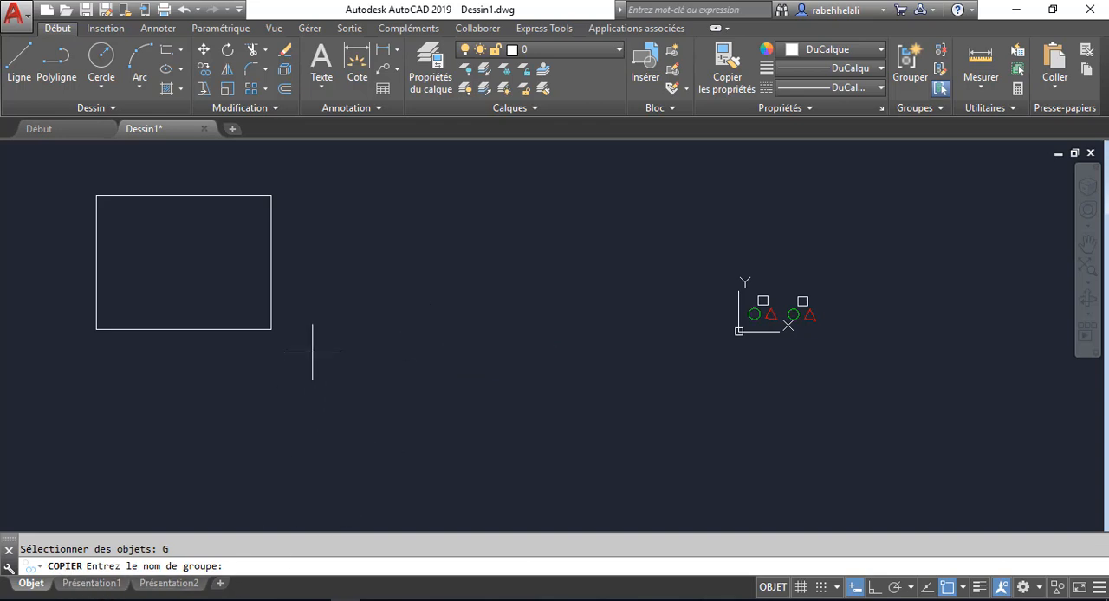
pyautogui.press('Return')
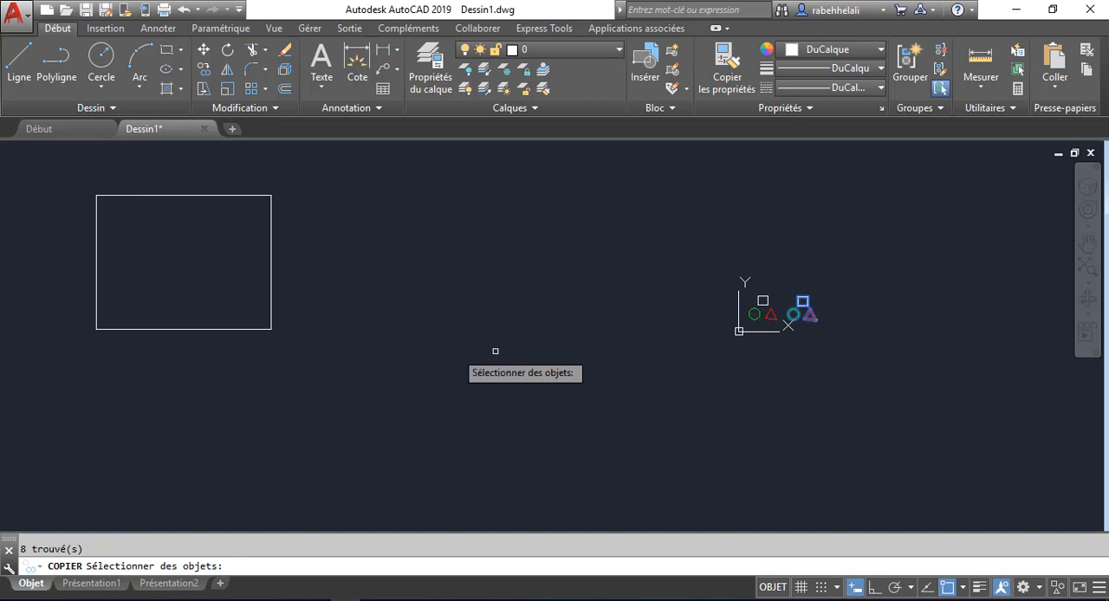
pyautogui.scroll(2, 848, 315)
pyautogui.scroll(5, 815, 316)
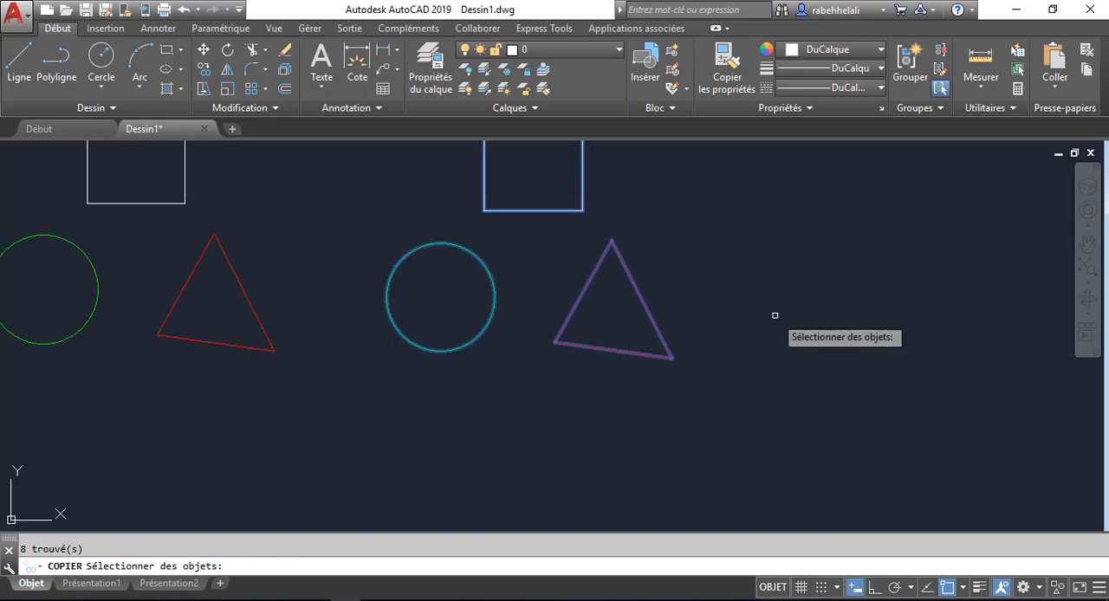
pyautogui.scroll(-5, 775, 316)
pyautogui.press('Return')
pyautogui.click(732, 310)
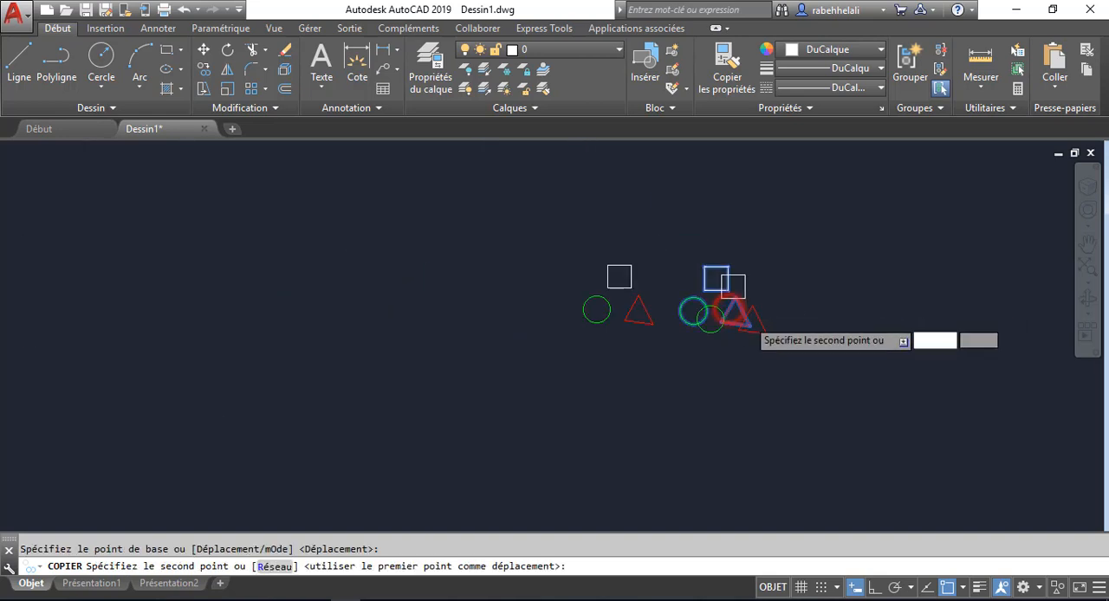
pyautogui.scroll(5, 540, 322)
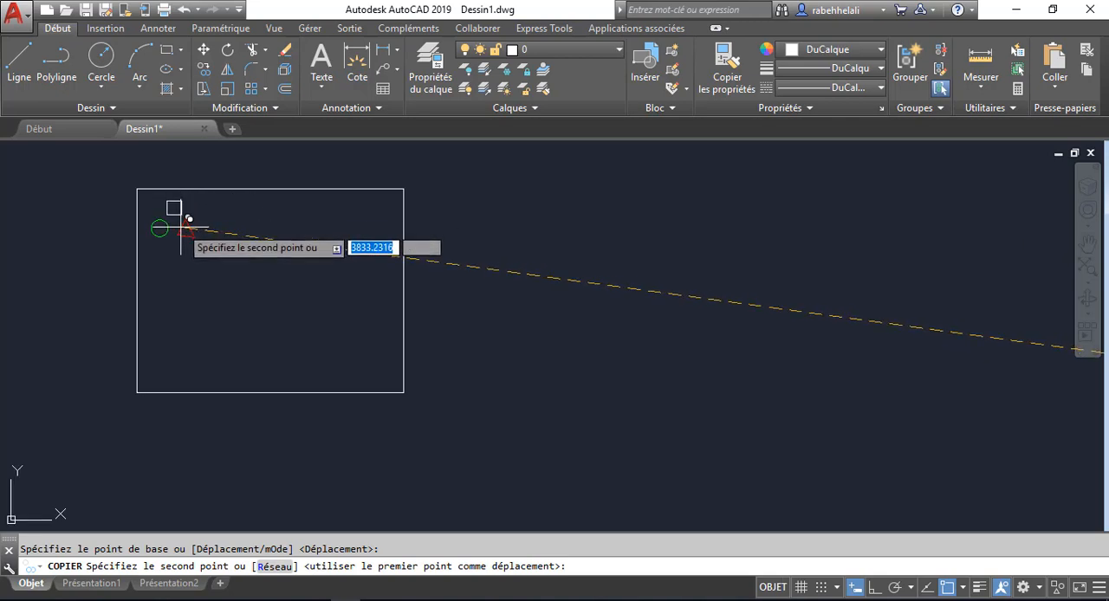
pyautogui.click(180, 228)
pyautogui.moveTo(388, 322); pyautogui.dragTo(462, 324, button='middle')
pyautogui.press('Escape')
# - Check how the original group G2 is selected by picking its triangle twice, clearing the selection each time
pyautogui.scroll(-5, 649, 370)
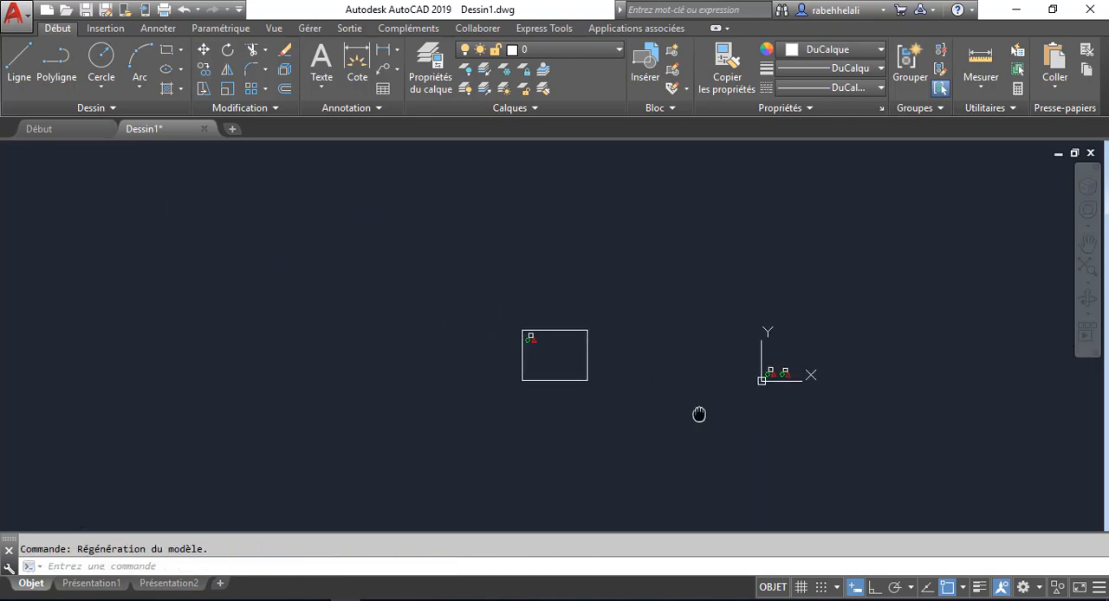
pyautogui.moveTo(699, 415); pyautogui.dragTo(555, 414, button='middle')
pyautogui.scroll(8, 609, 401)
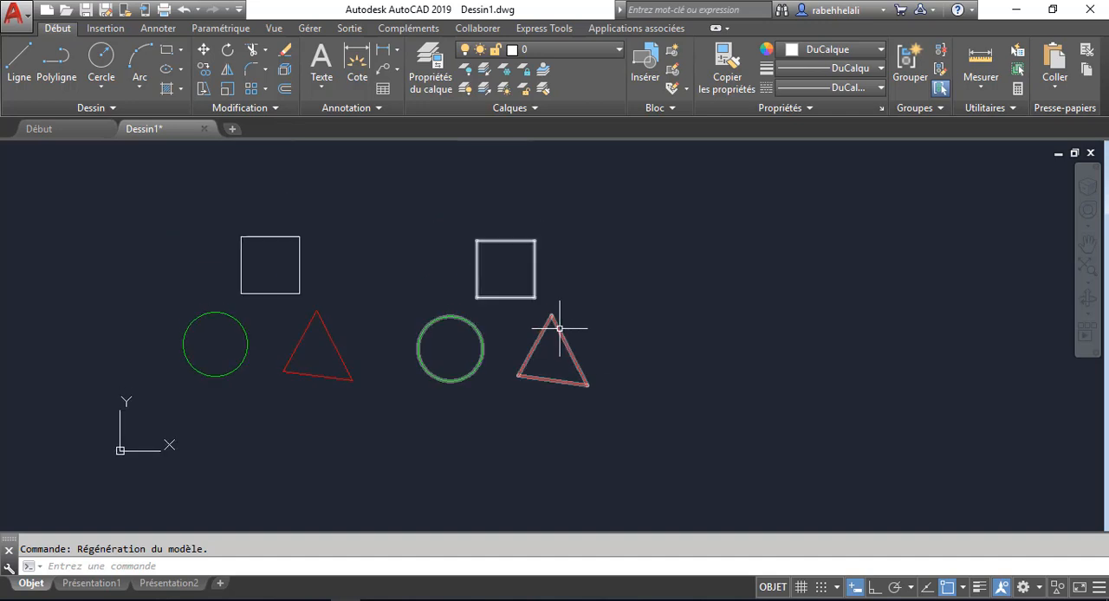
pyautogui.click(559, 324)
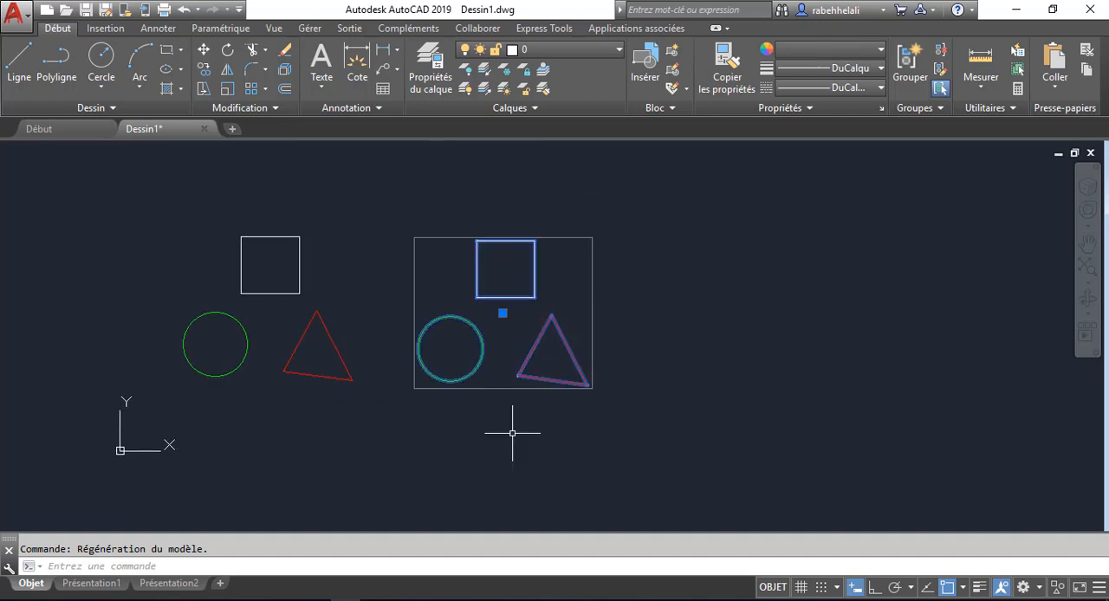
pyautogui.press('Escape')
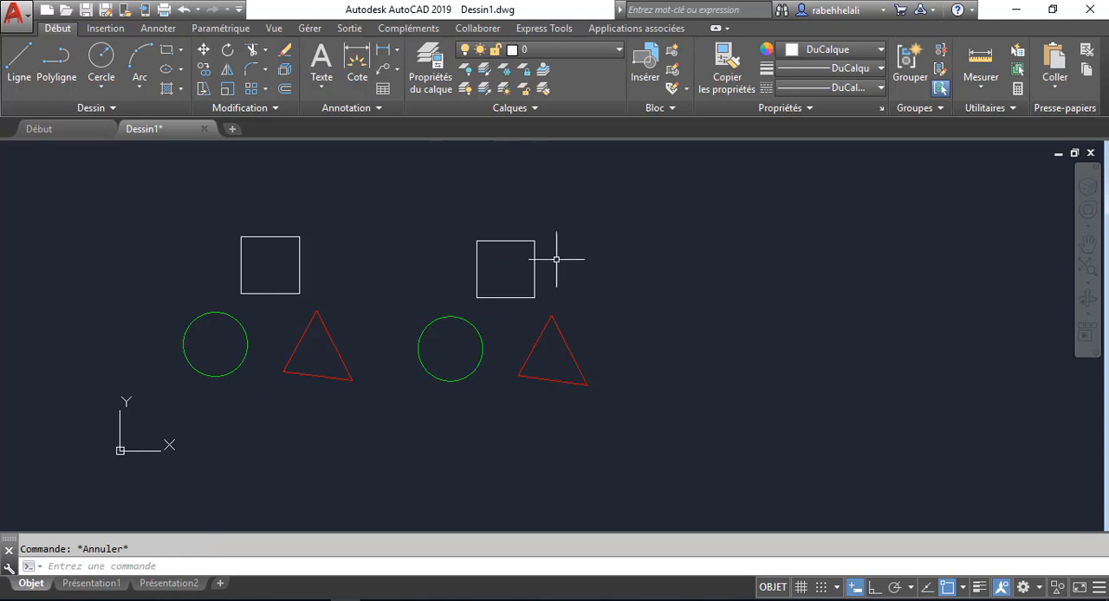
pyautogui.click(563, 334)
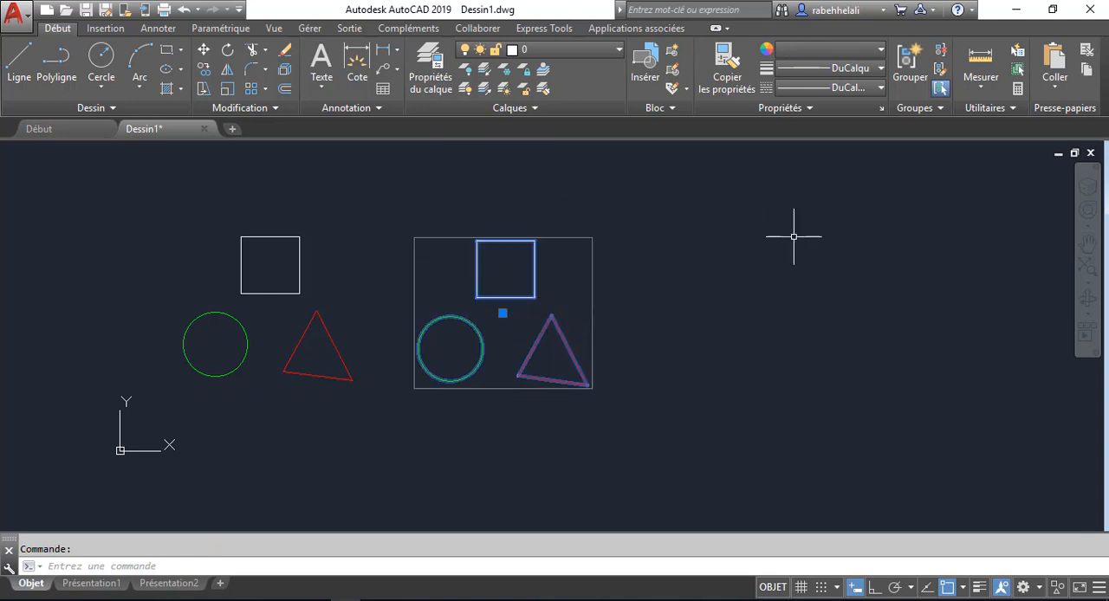
pyautogui.press('Escape')
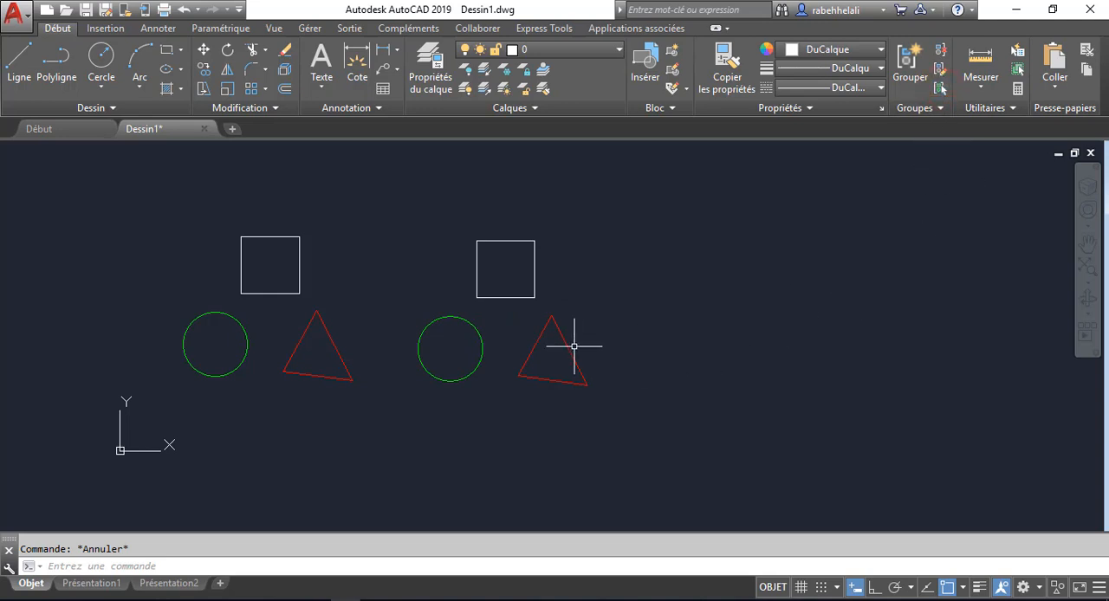
# - Turn off group selection and test picking individual edges of the right triangle and the left square, clearing each selection
pyautogui.click(644, 280)
pyautogui.click(555, 404)
pyautogui.press('Escape')
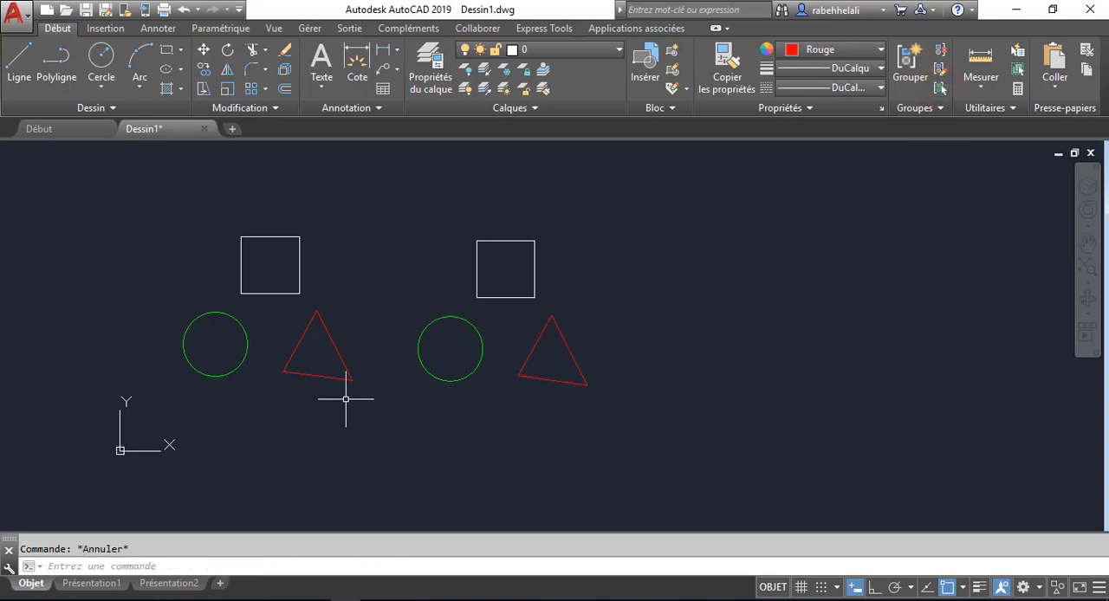
pyautogui.click(303, 240)
pyautogui.press('Escape')
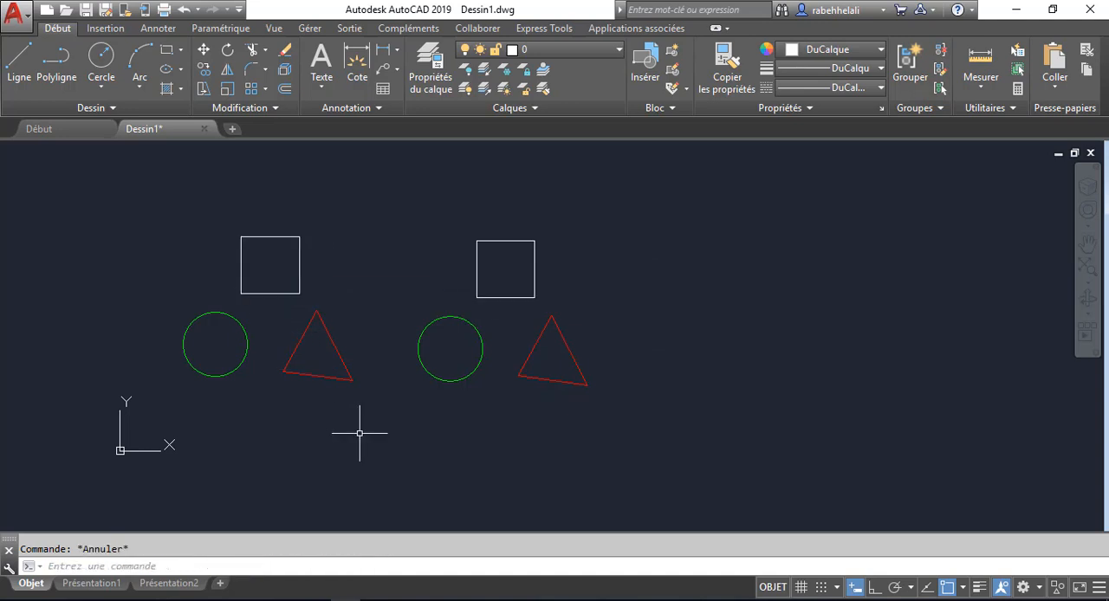
# - Try selecting group G1 by its name for a copy while group selection is off, and cancel the command
pyautogui.click(204, 69)
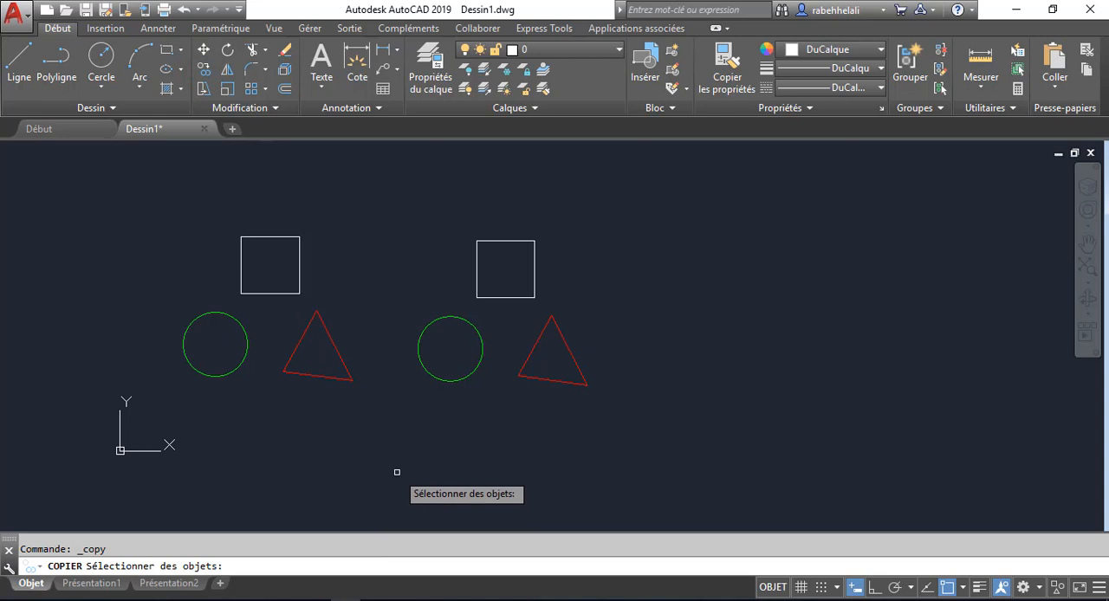
pyautogui.press('Return')
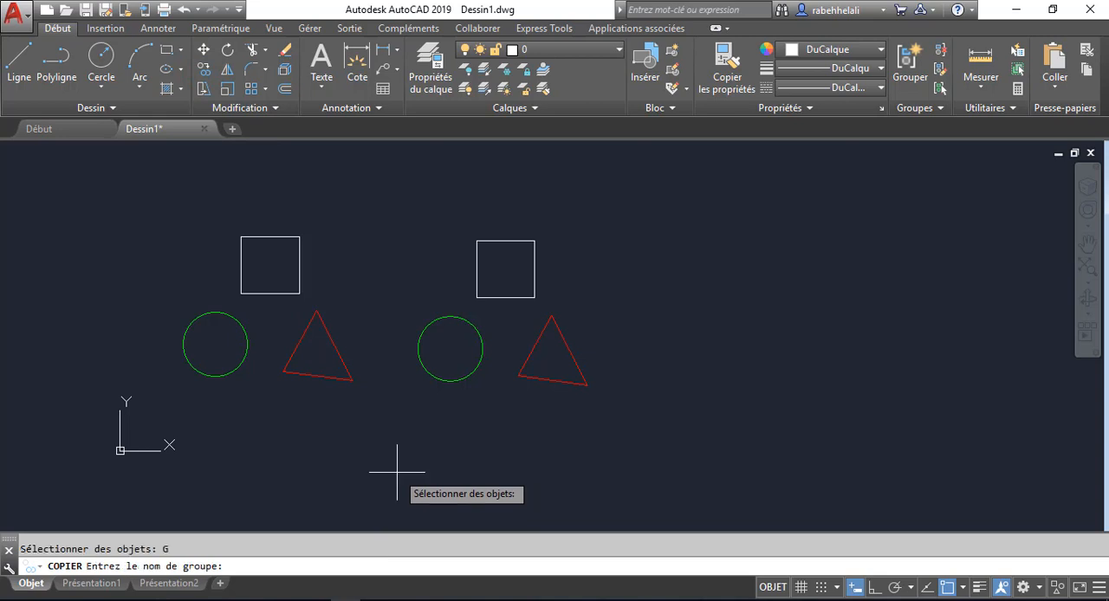
pyautogui.write('G')
pyautogui.press('Return')
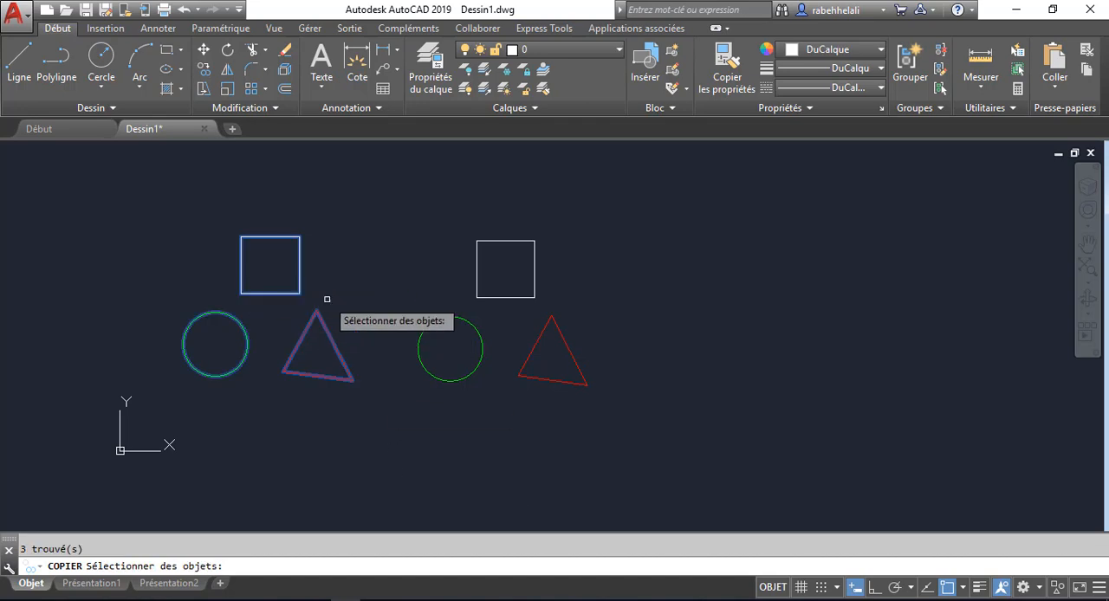
pyautogui.press('Escape')
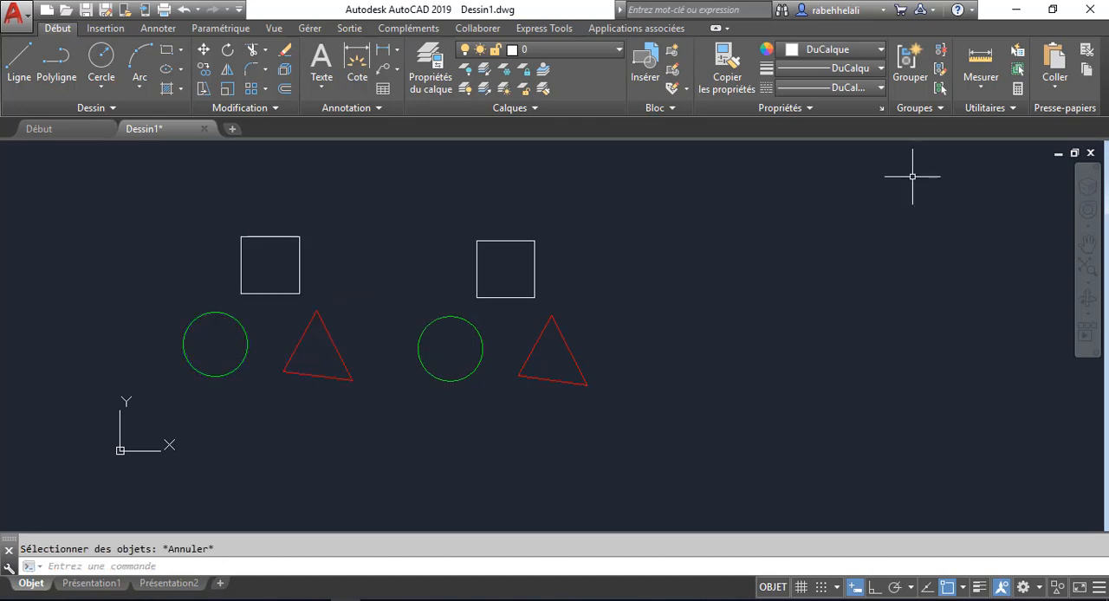
# - Review the named groups in the group manager and close it without changes
pyautogui.click(941, 108)
pyautogui.click(936, 127)
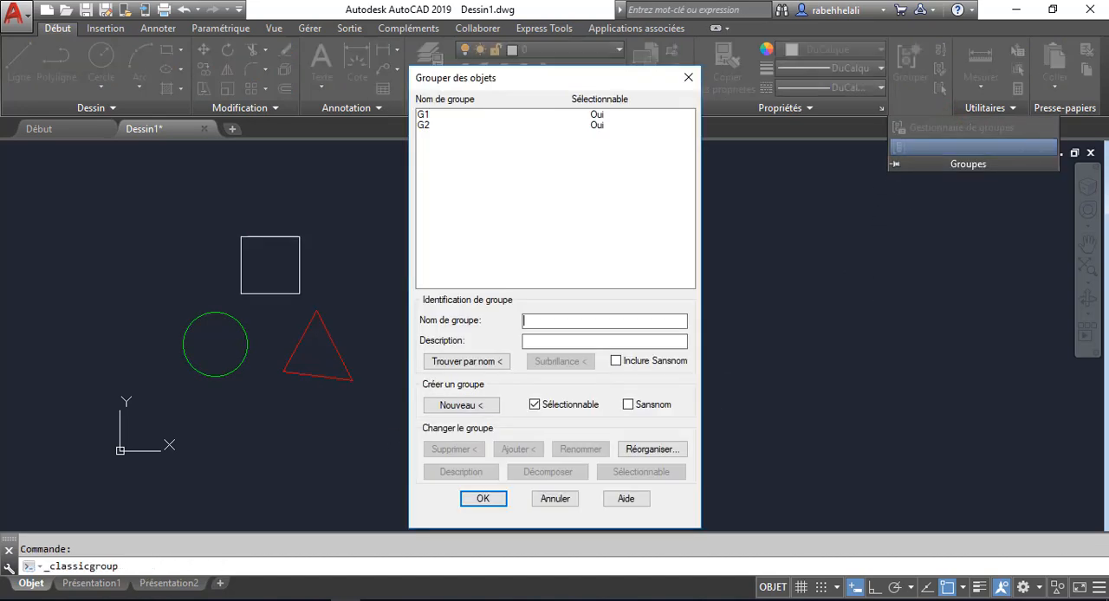
pyautogui.click(686, 78)
# - Turn group selection back on and check it by picking an object of the left group, then clear the selection
pyautogui.scroll(-3, 362, 298)
pyautogui.scroll(-2, 361, 298)
pyautogui.moveTo(348, 322); pyautogui.dragTo(637, 303, button='middle')
pyautogui.scroll(2, 637, 302)
pyautogui.press('Escape')
pyautogui.moveTo(708, 250)
pyautogui.mouseDown(button='middle')
pyautogui.moveTo(547, 286)
pyautogui.moveTo(426, 291)
pyautogui.mouseUp(button='middle')
pyautogui.scroll(4, 486, 304)
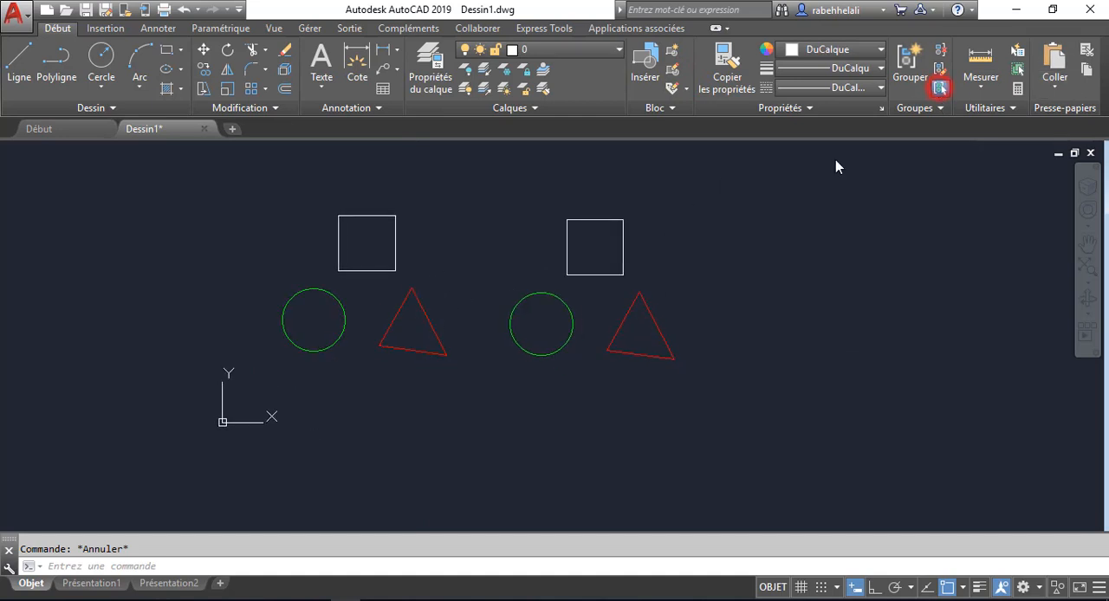
pyautogui.click(398, 310)
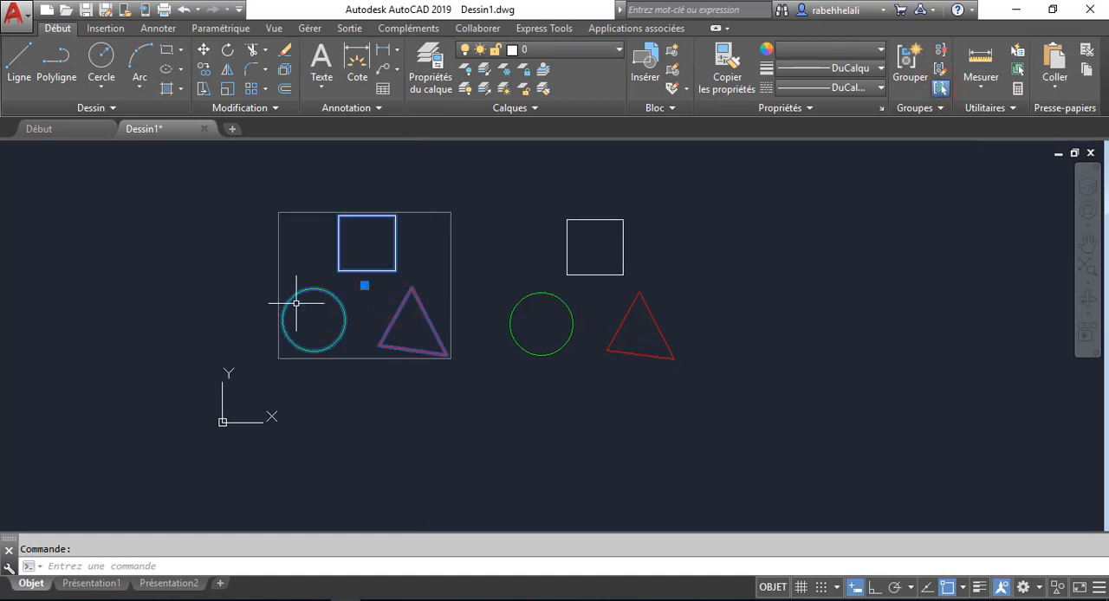
pyautogui.press('Escape')
# - Draw a circle below the left group and set its colour to cyan
pyautogui.click(102, 56)
pyautogui.moveTo(364, 376); pyautogui.dragTo(416, 259, button='middle')
pyautogui.click(393, 335)
pyautogui.click(433, 339)
pyautogui.click(434, 339)
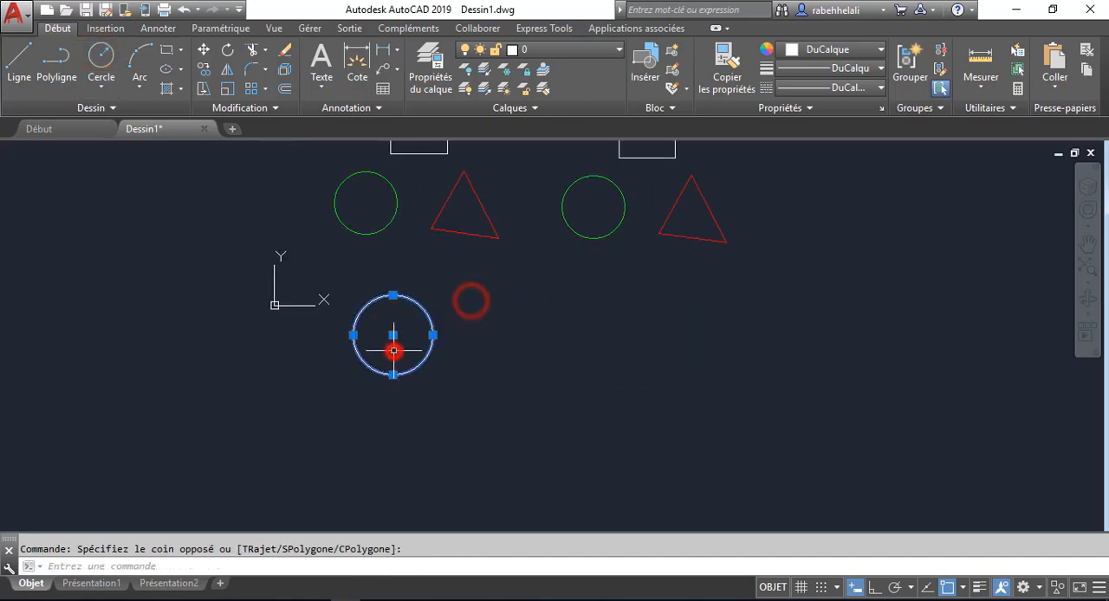
pyautogui.click(830, 49)
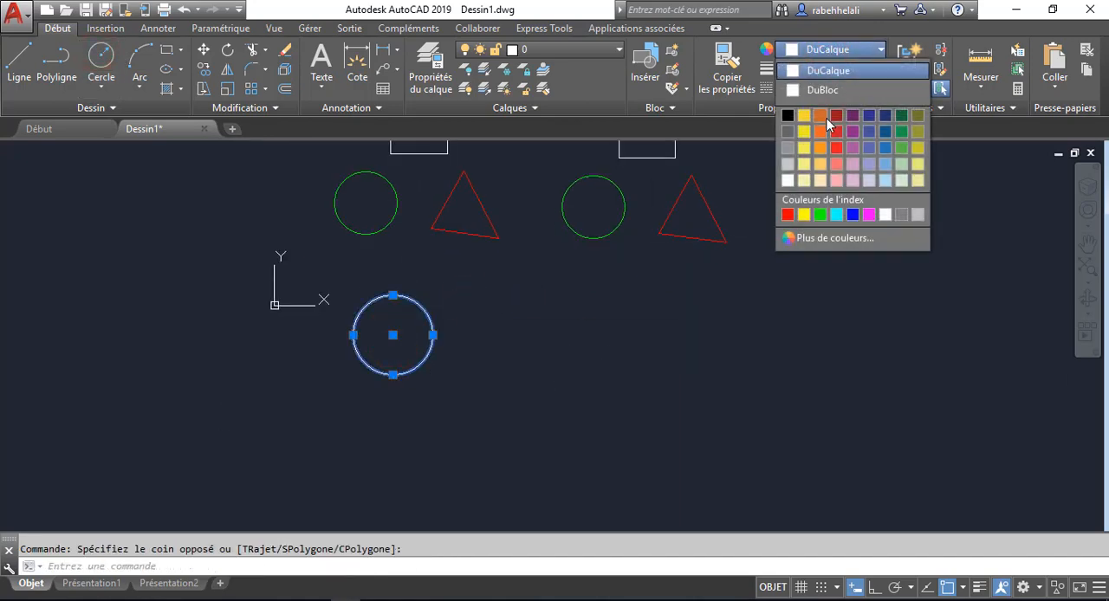
pyautogui.click(836, 214)
pyautogui.press('Escape')
pyautogui.moveTo(425, 352); pyautogui.dragTo(408, 425, button='middle')
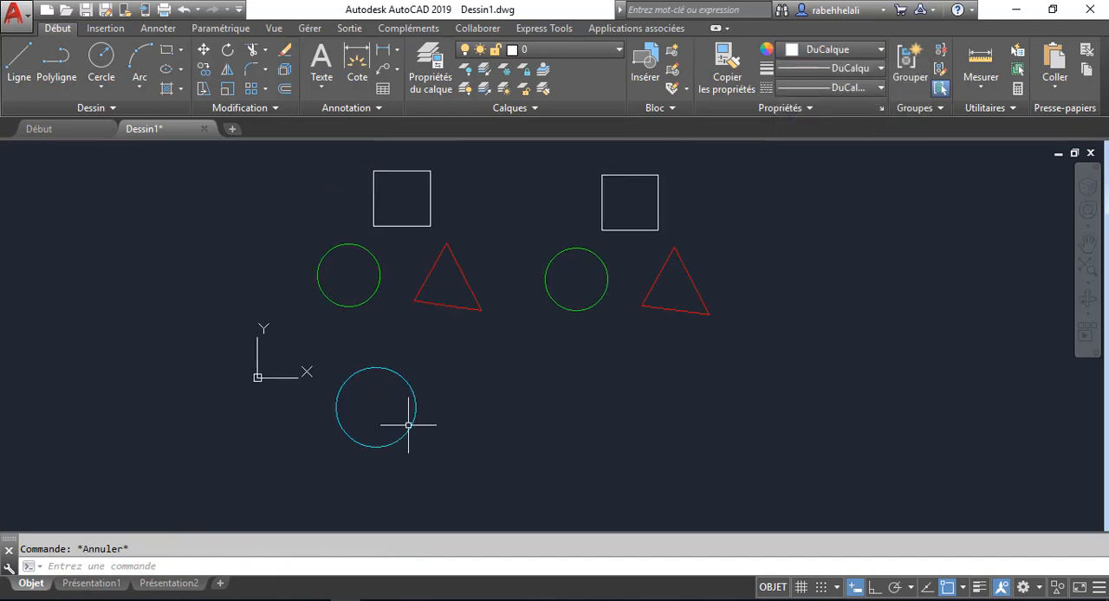
# - Add the cyan circle to the left group, check the group by picking that circle, and clear the selection
pyautogui.click(940, 75)
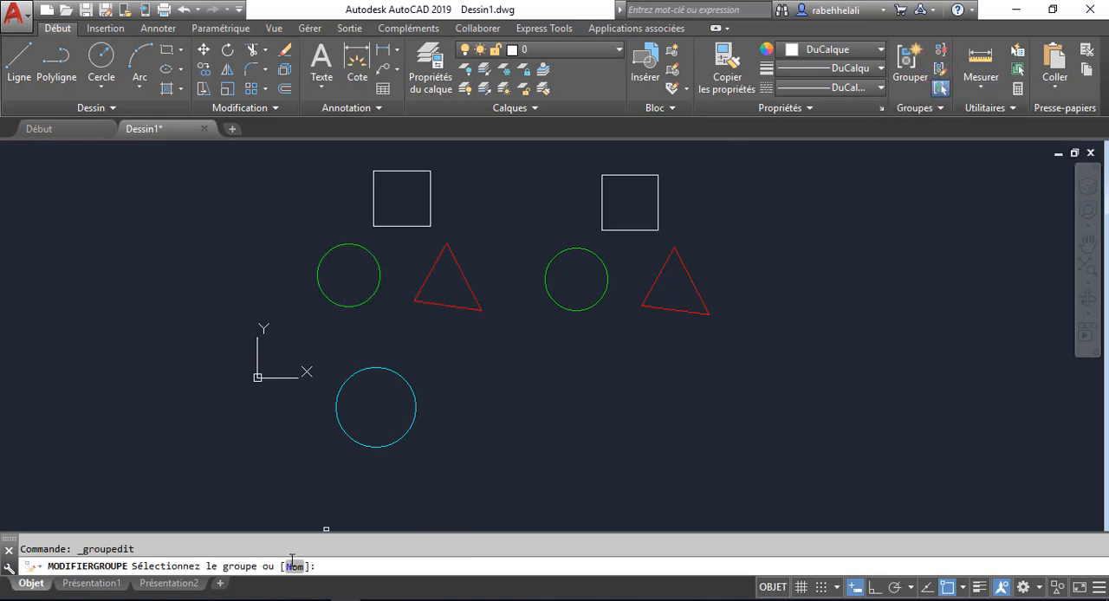
pyautogui.click(458, 305)
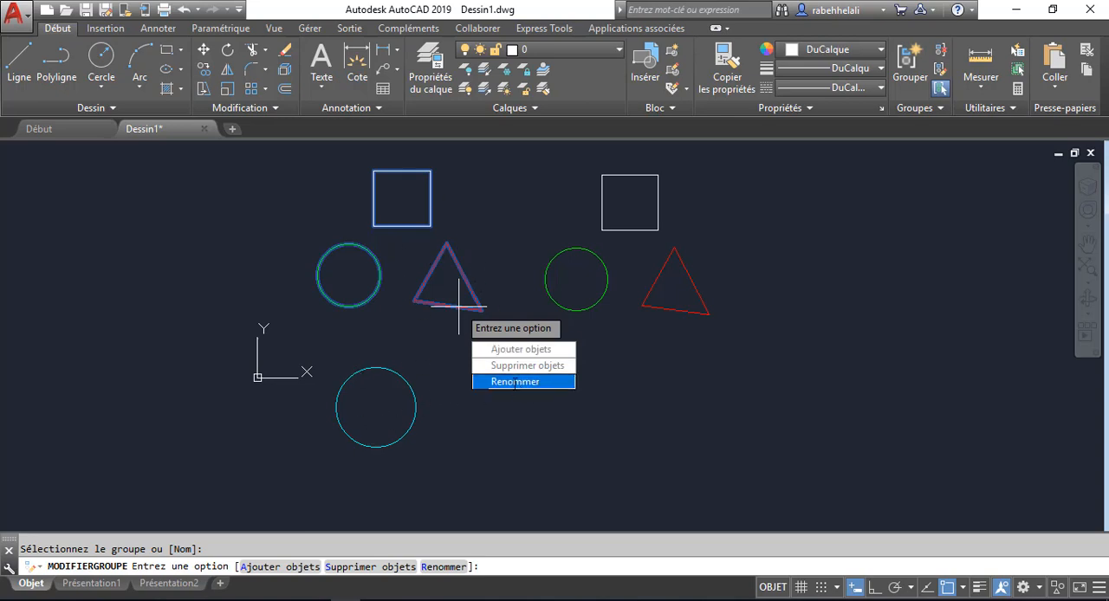
pyautogui.click(523, 349)
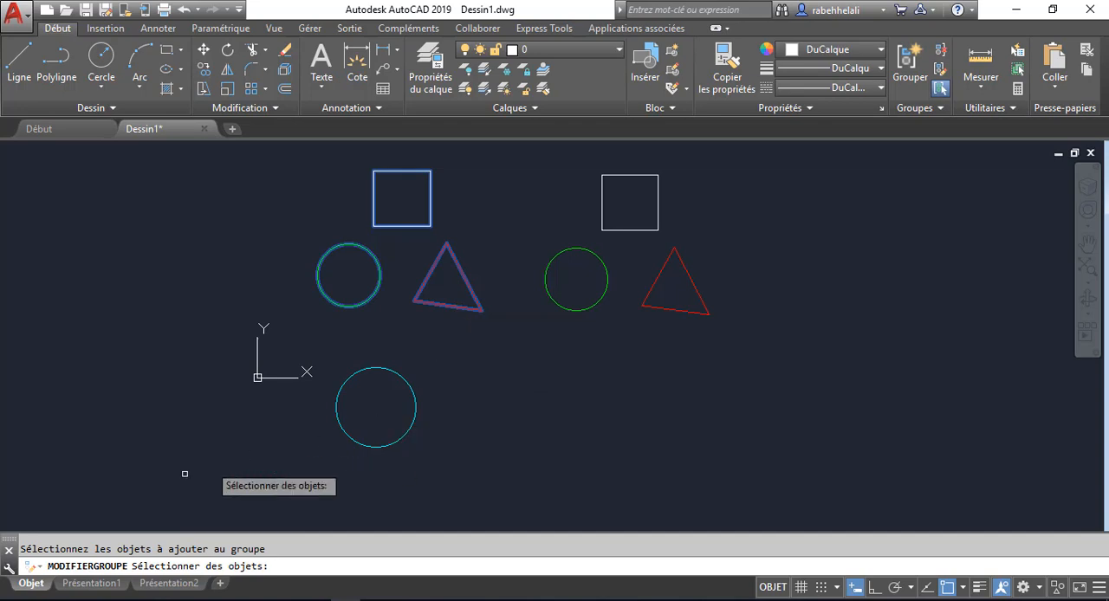
pyautogui.click(373, 447)
pyautogui.press('Return')
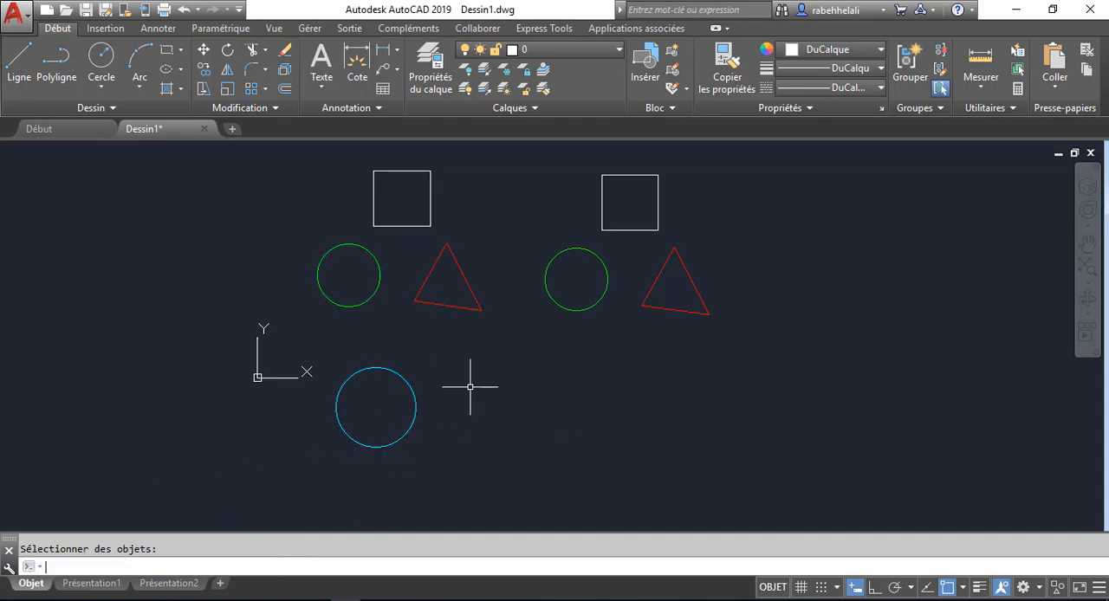
pyautogui.click(409, 397)
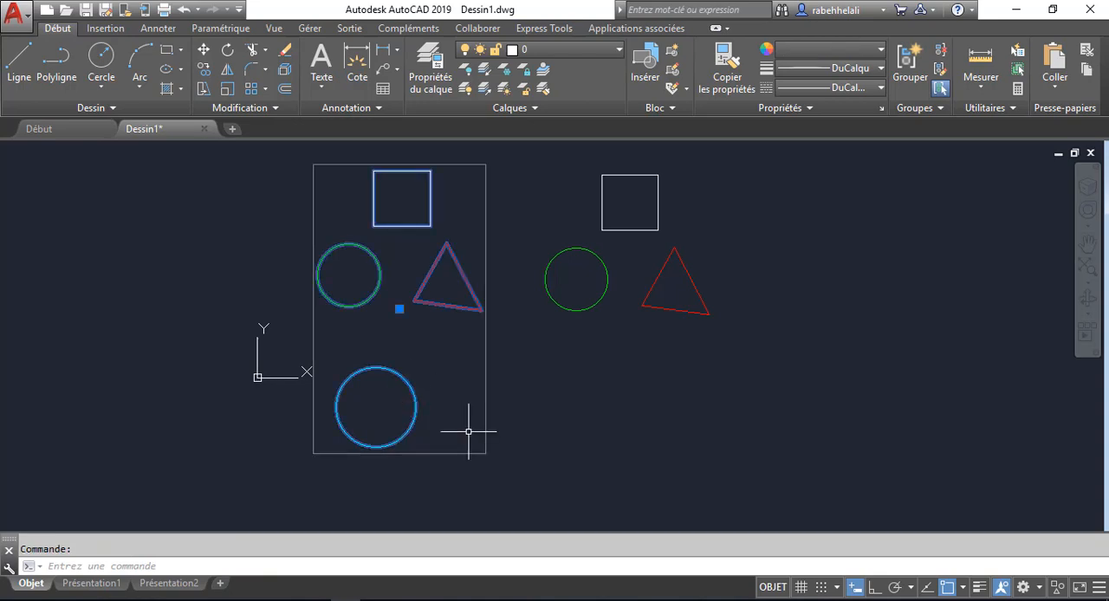
pyautogui.press('Escape')
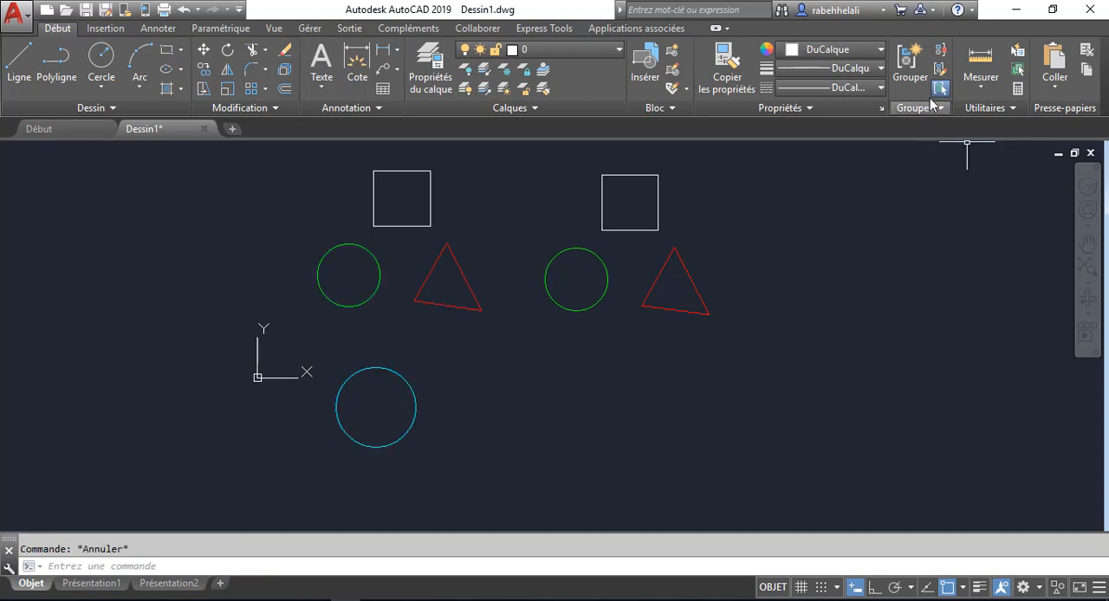
# - Reopen the group manager to look over the group list after the addition, and close it
pyautogui.click(943, 108)
pyautogui.click(953, 146)
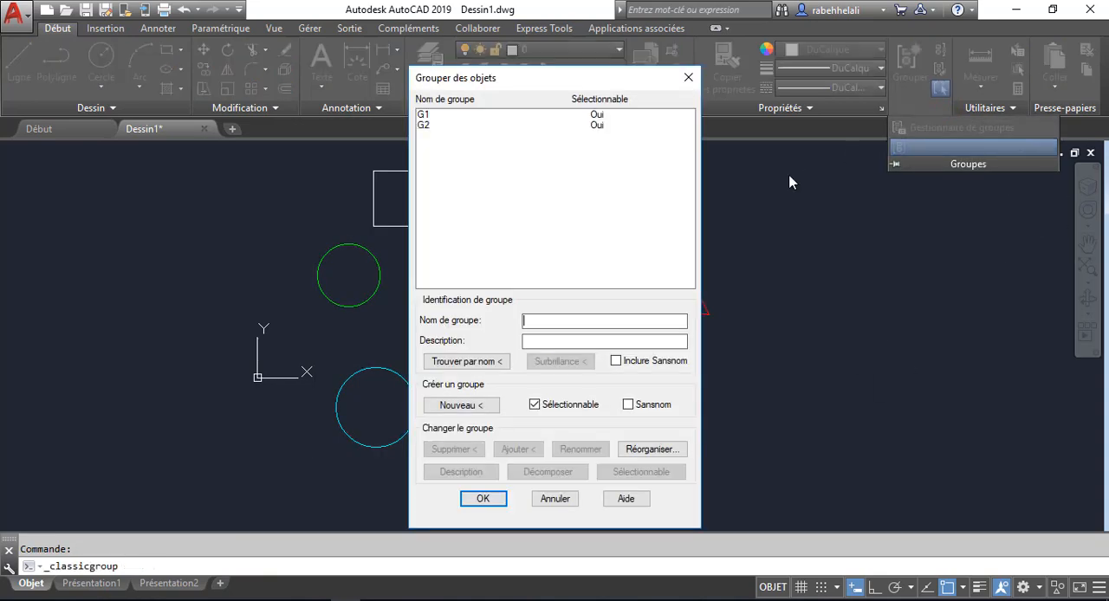
pyautogui.click(688, 77)
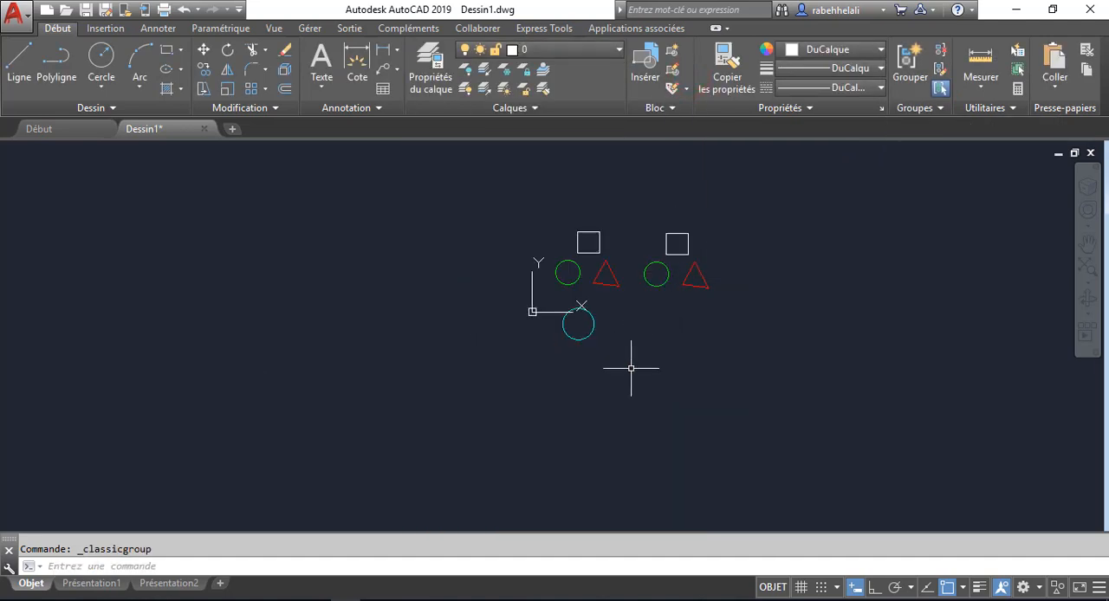
# - Select group G1 by its name for a move to check its members, and cancel the command
pyautogui.click(203, 49)
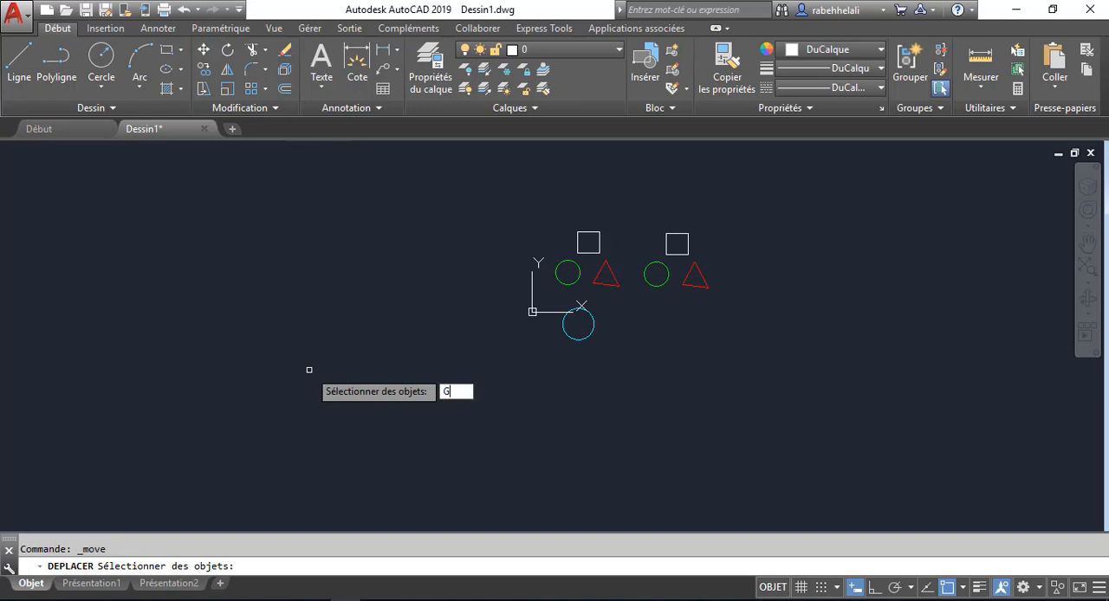
pyautogui.press('Return')
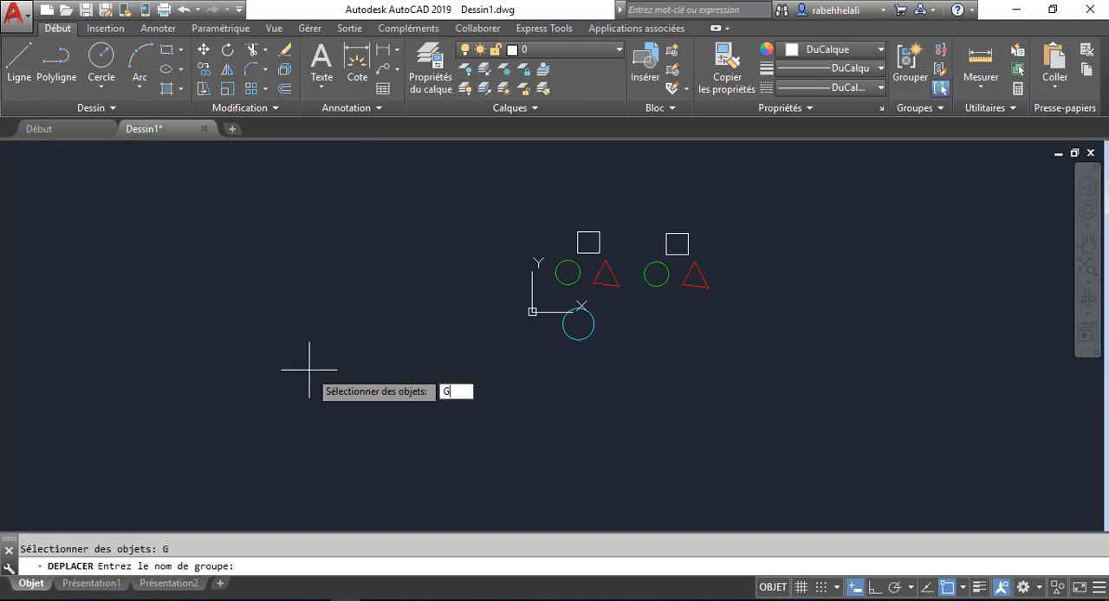
pyautogui.write('G1')
pyautogui.press('Return')
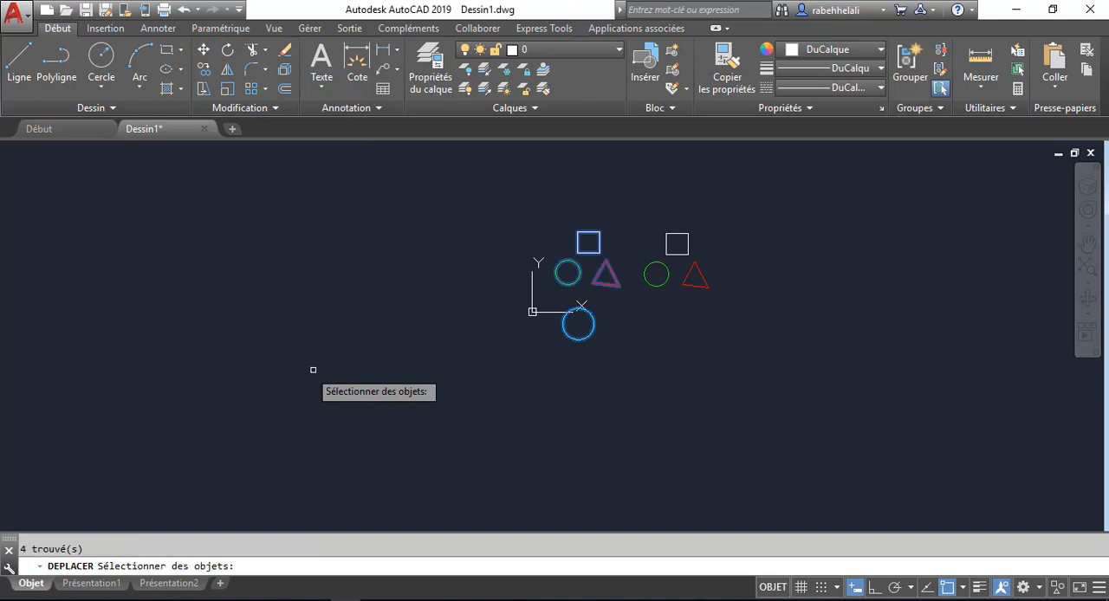
pyautogui.scroll(4, 597, 286)
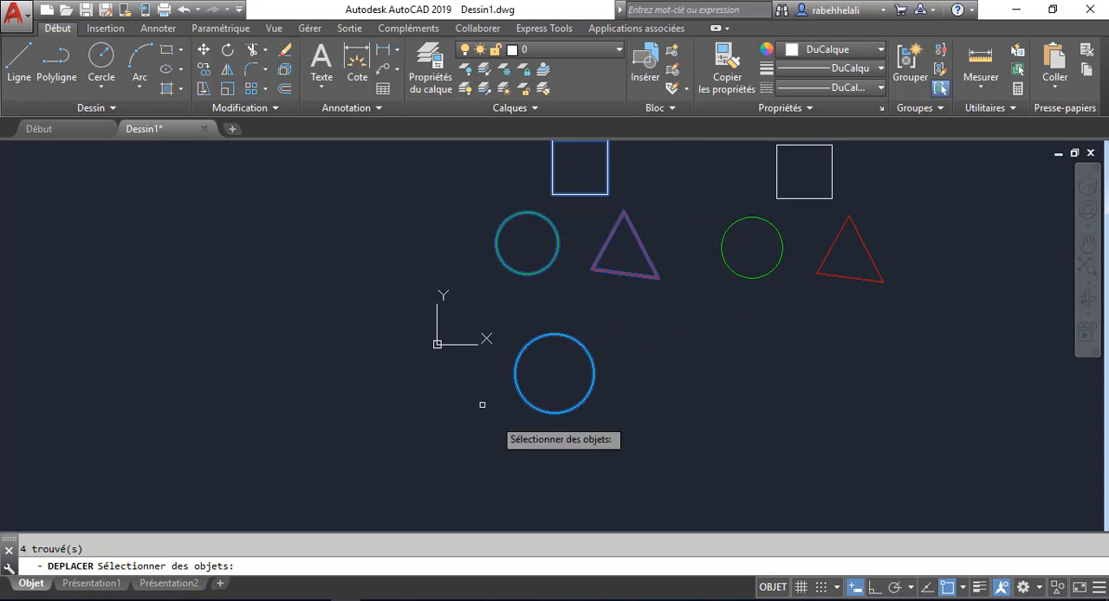
pyautogui.press('Escape')
pyautogui.scroll(-4, 633, 327)
pyautogui.moveTo(646, 333); pyautogui.dragTo(459, 354, button='middle')
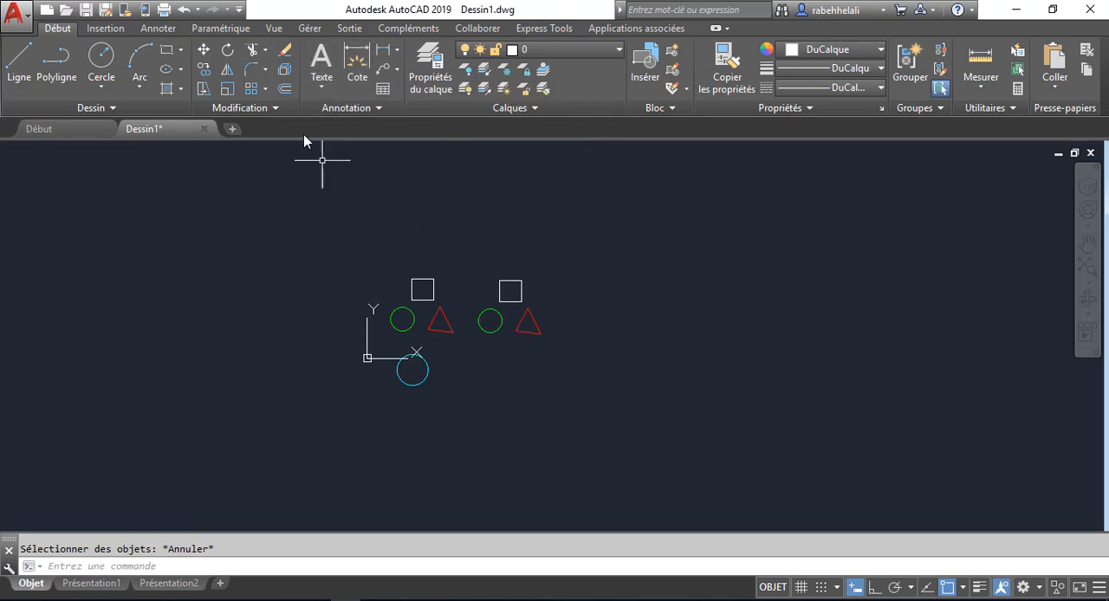
pyautogui.click(158, 28)
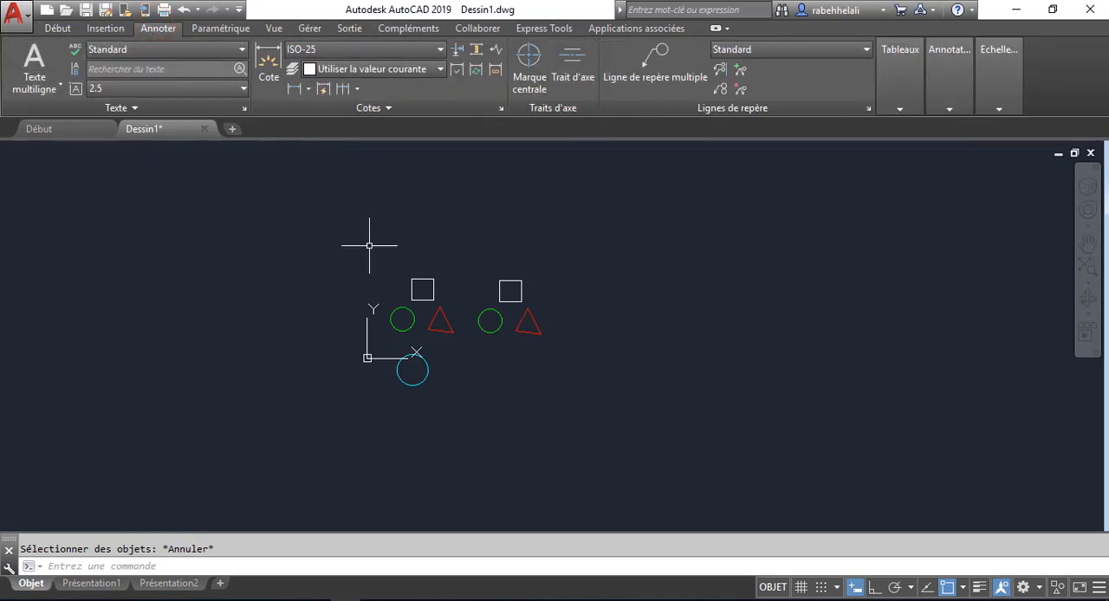
pyautogui.click(58, 28)
pyautogui.scroll(-4, 478, 280)
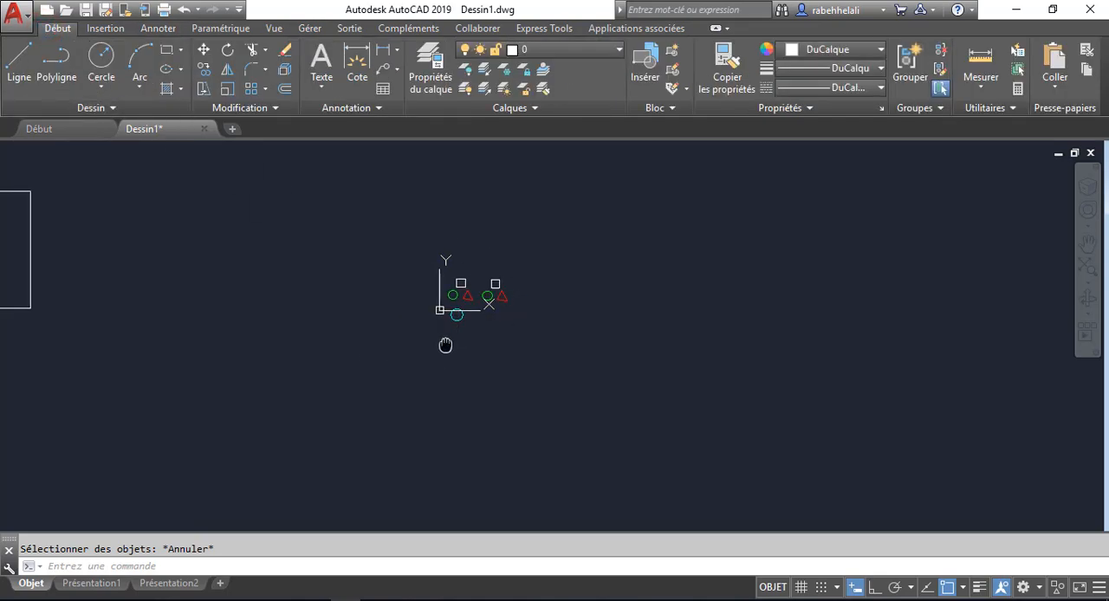